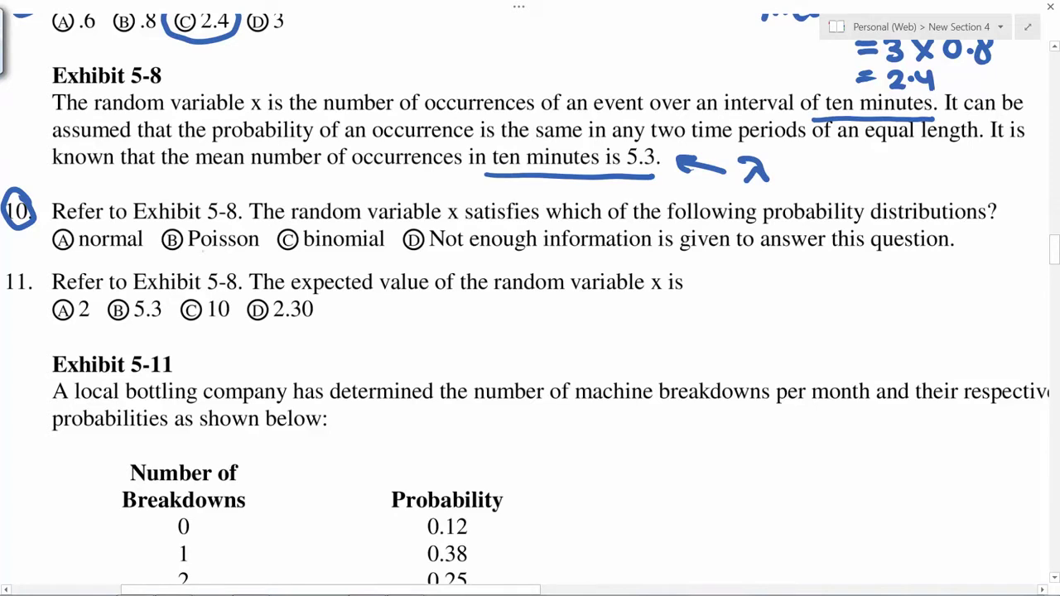
- Circle Poisson for question 10 and underline 'expected value' in question 11
mouse_move(159, 258)
mouse_down()
mouse_move(266, 247)
mouse_move(250, 222)
mouse_move(162, 233)
mouse_move(177, 262)
mouse_up()
scroll(1055, 255, down, 3)
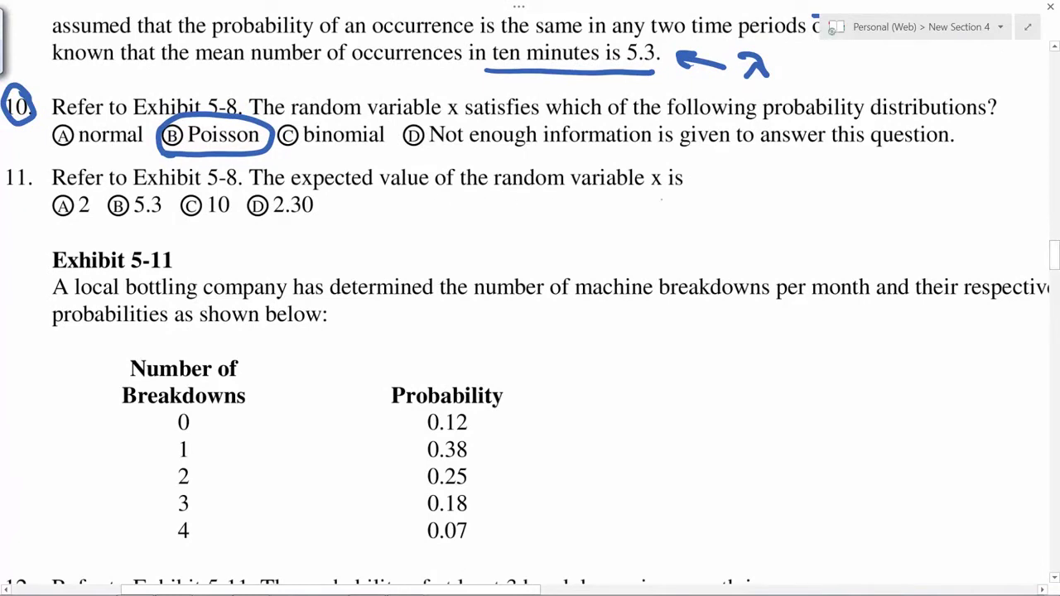
drag(292, 189, 435, 185)
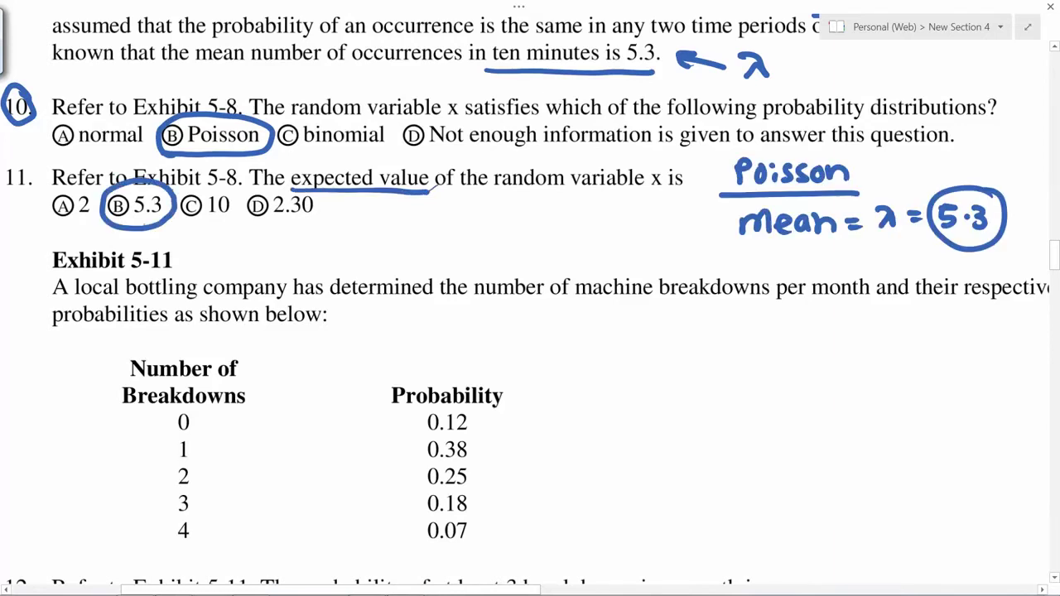
scroll(1057, 259, down, 5)
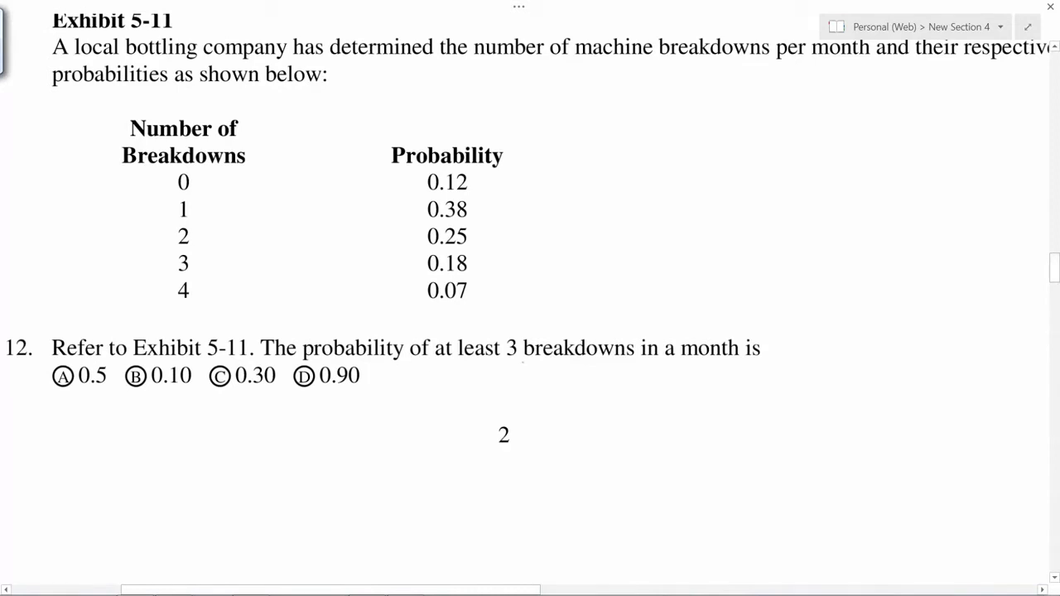
- Underline 'at least 3 breakdowns', circle rows 3–4 (0.18, 0.07) and write their sum 0.25
mouse_move(501, 362)
mouse_down()
mouse_move(427, 366)
mouse_move(639, 361)
mouse_up()
mouse_move(198, 248)
mouse_down()
mouse_move(161, 263)
mouse_move(179, 304)
mouse_move(212, 279)
mouse_move(198, 248)
mouse_up()
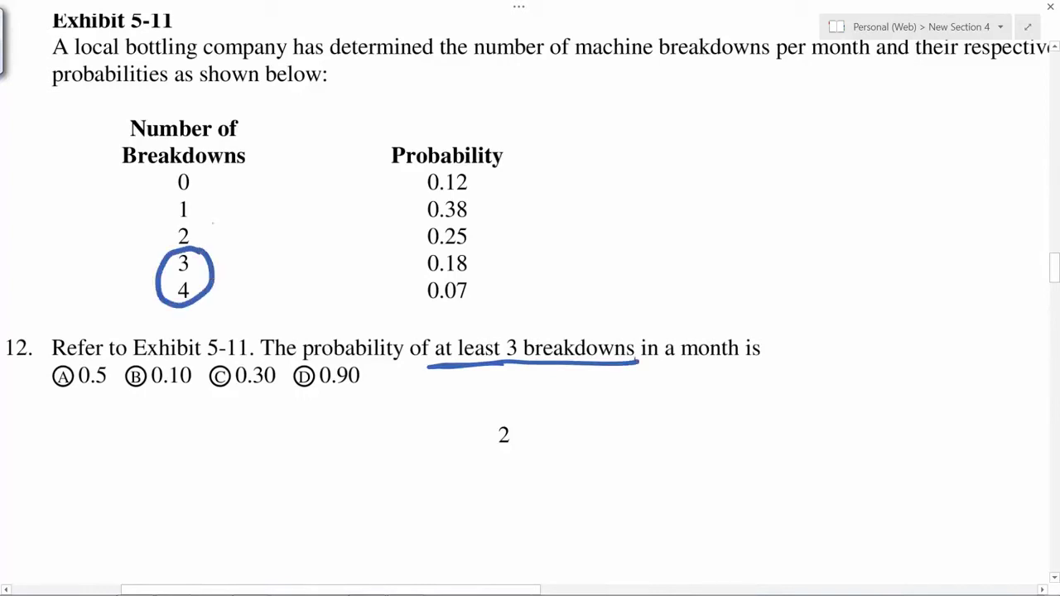
mouse_move(478, 252)
mouse_down()
mouse_move(414, 259)
mouse_move(426, 306)
mouse_move(463, 304)
mouse_move(487, 277)
mouse_move(484, 249)
mouse_up()
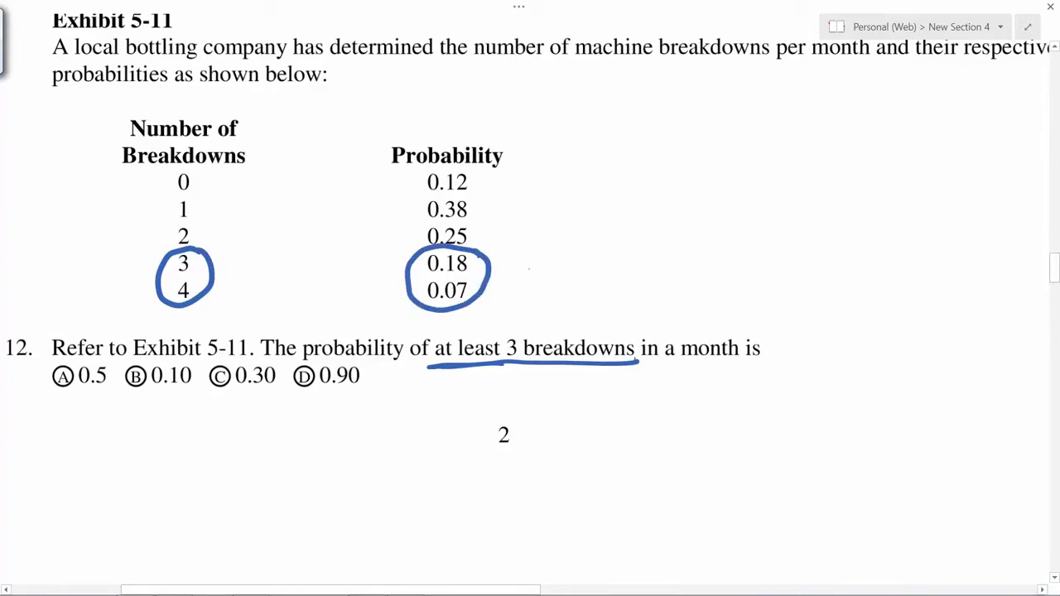
drag(528, 260, 529, 259)
click(547, 269)
mouse_move(555, 260)
mouse_down()
mouse_move(573, 281)
mouse_move(589, 257)
mouse_move(571, 282)
mouse_up()
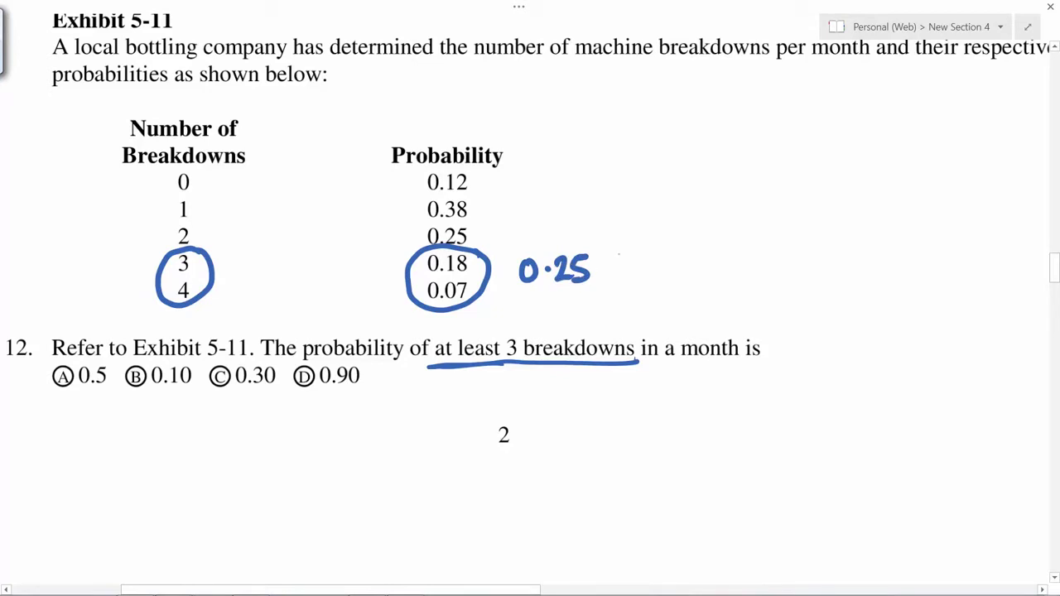
- Replace question 12's 0.90 with 0.25 and underline question 13's 'standard normal probability distribution'
mouse_move(313, 386)
mouse_down()
mouse_move(368, 371)
mouse_move(357, 363)
mouse_move(366, 359)
mouse_up()
mouse_move(336, 396)
mouse_down()
mouse_move(330, 404)
mouse_move(337, 396)
mouse_move(384, 412)
mouse_move(399, 381)
mouse_move(377, 442)
mouse_move(424, 394)
mouse_up()
click(354, 404)
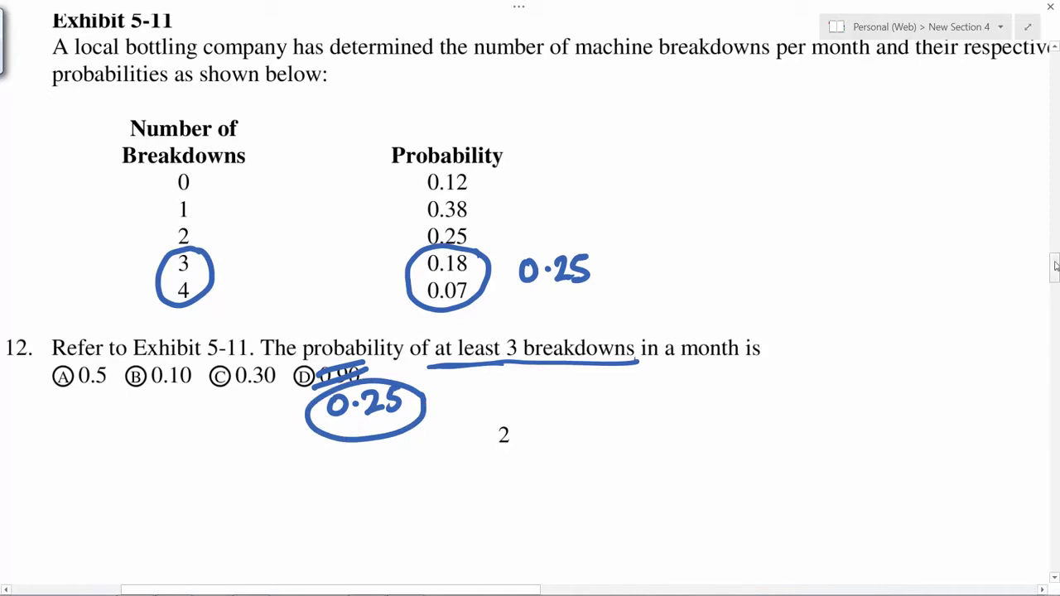
scroll(530, 331, down, 5)
mouse_move(121, 77)
mouse_down()
mouse_move(469, 80)
mouse_move(499, 72)
mouse_up()
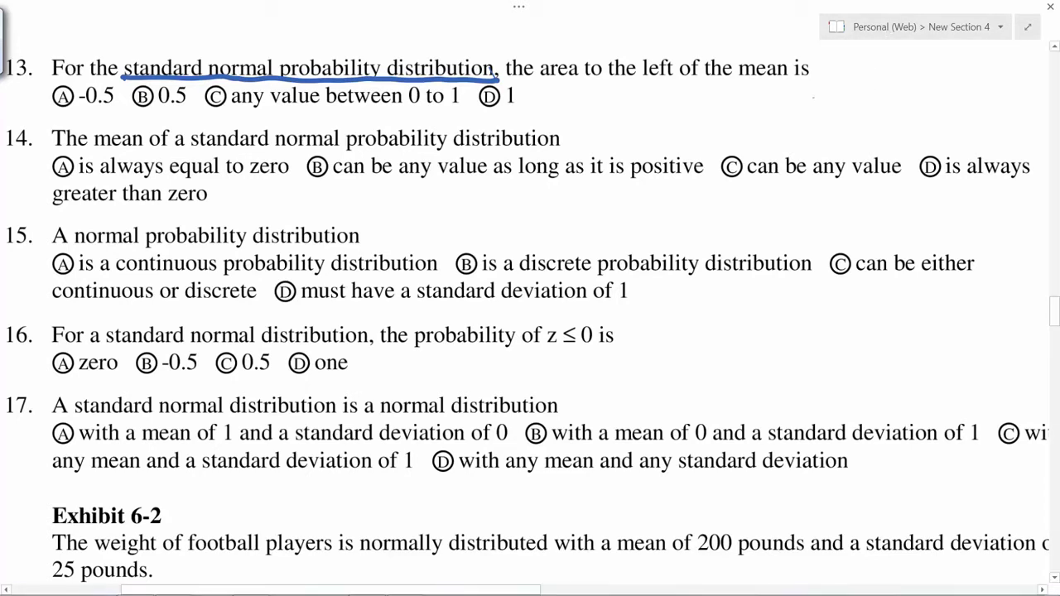
- Sketch a bell curve on a z axis with a centre line, labelling each half 0.5
mouse_move(813, 100)
mouse_down()
mouse_move(854, 59)
mouse_move(811, 102)
mouse_move(844, 56)
mouse_move(876, 69)
mouse_move(909, 108)
mouse_up()
mouse_move(800, 121)
mouse_down()
mouse_move(917, 123)
mouse_move(916, 144)
mouse_up()
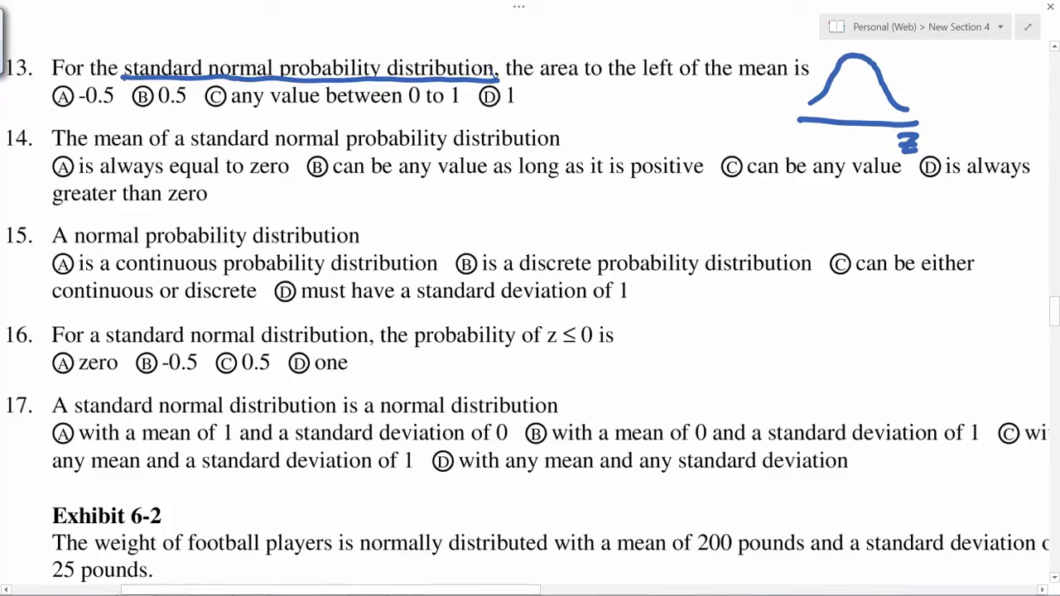
drag(855, 110, 855, 133)
drag(855, 120, 852, 43)
drag(829, 83, 810, 104)
drag(811, 83, 833, 106)
mouse_move(771, 88)
mouse_down()
mouse_move(791, 88)
mouse_move(790, 101)
mouse_up()
click(785, 96)
drag(881, 81, 870, 105)
mouse_move(871, 82)
mouse_down()
mouse_move(943, 71)
mouse_move(937, 91)
mouse_up()
click(937, 79)
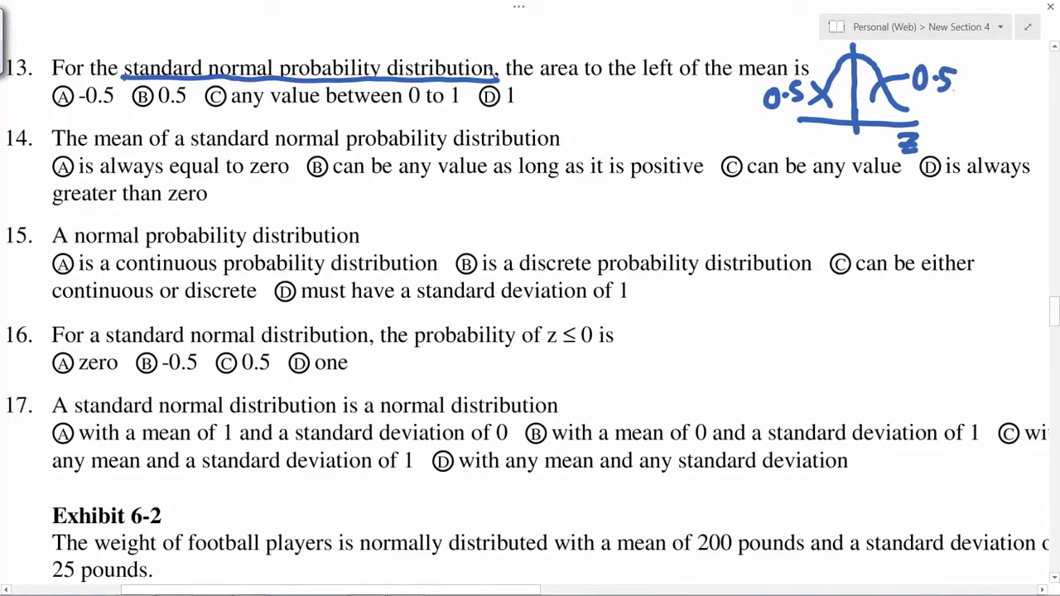
- Circle 0.5 for question 13, cross out -0.5, and circle 'is always equal to zero' for question 14
mouse_move(195, 94)
mouse_down()
mouse_move(175, 79)
mouse_move(120, 108)
mouse_move(192, 90)
mouse_up()
mouse_move(71, 83)
mouse_down()
mouse_move(111, 80)
mouse_move(79, 116)
mouse_up()
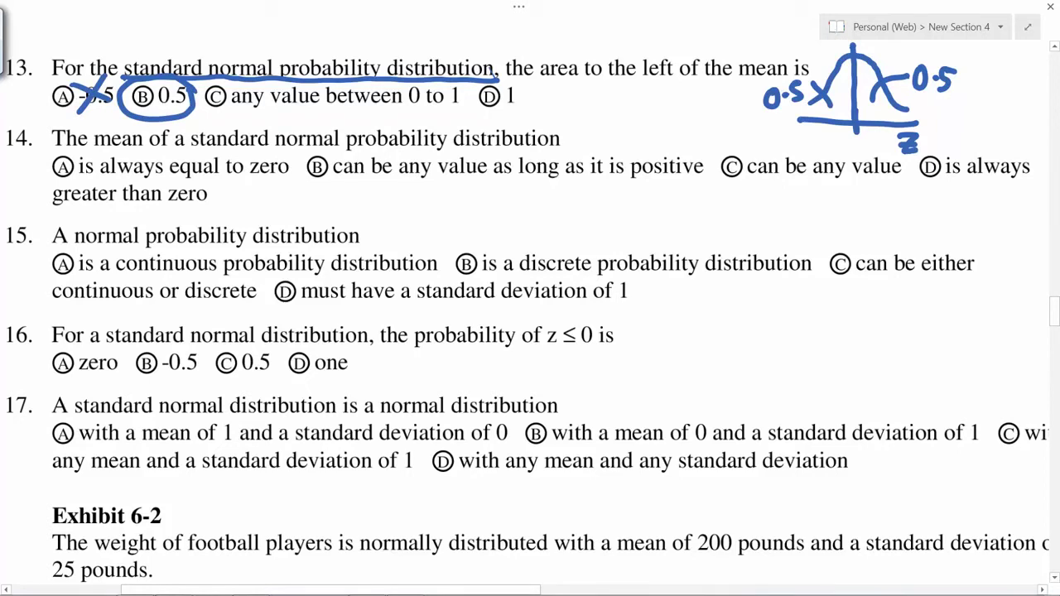
mouse_move(26, 117)
mouse_down()
mouse_move(24, 156)
mouse_move(34, 124)
mouse_up()
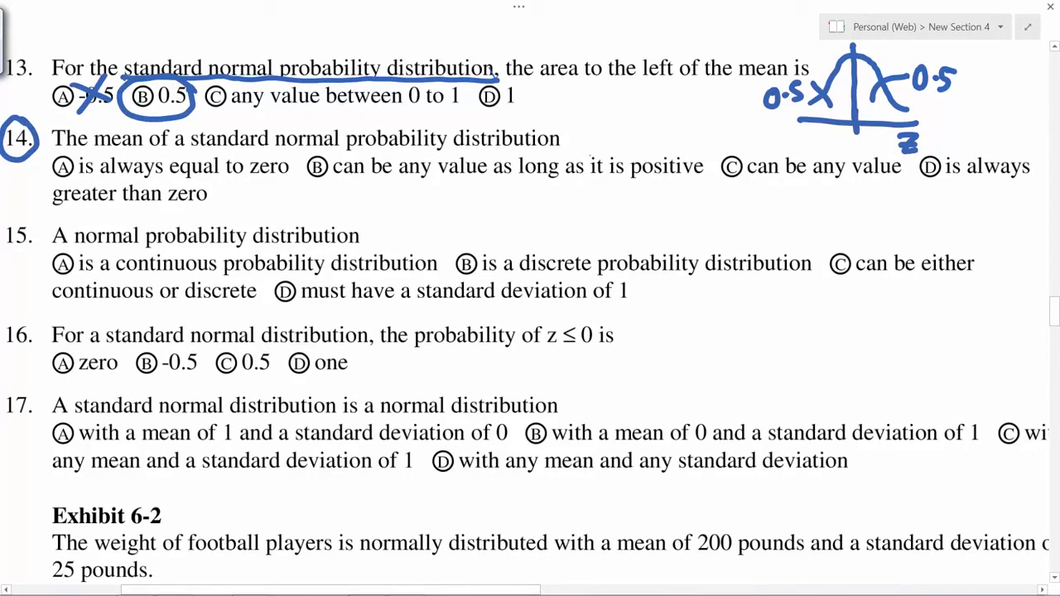
mouse_move(922, 127)
mouse_down()
mouse_move(889, 135)
mouse_move(905, 164)
mouse_move(927, 141)
mouse_move(861, 140)
mouse_up()
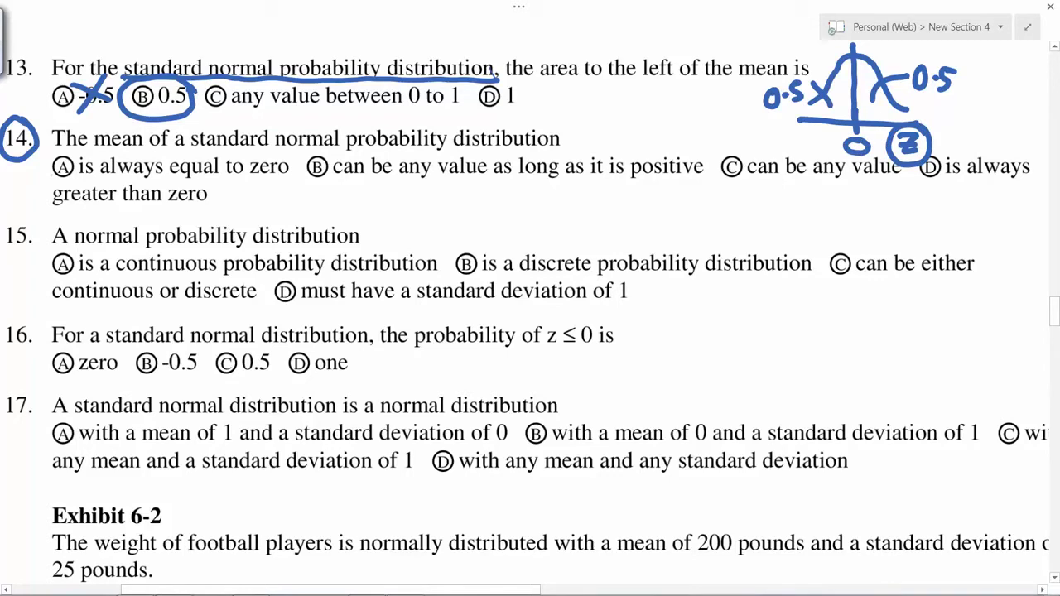
mouse_move(38, 177)
mouse_down()
mouse_move(229, 183)
mouse_move(300, 168)
mouse_move(190, 154)
mouse_move(38, 161)
mouse_move(63, 188)
mouse_up()
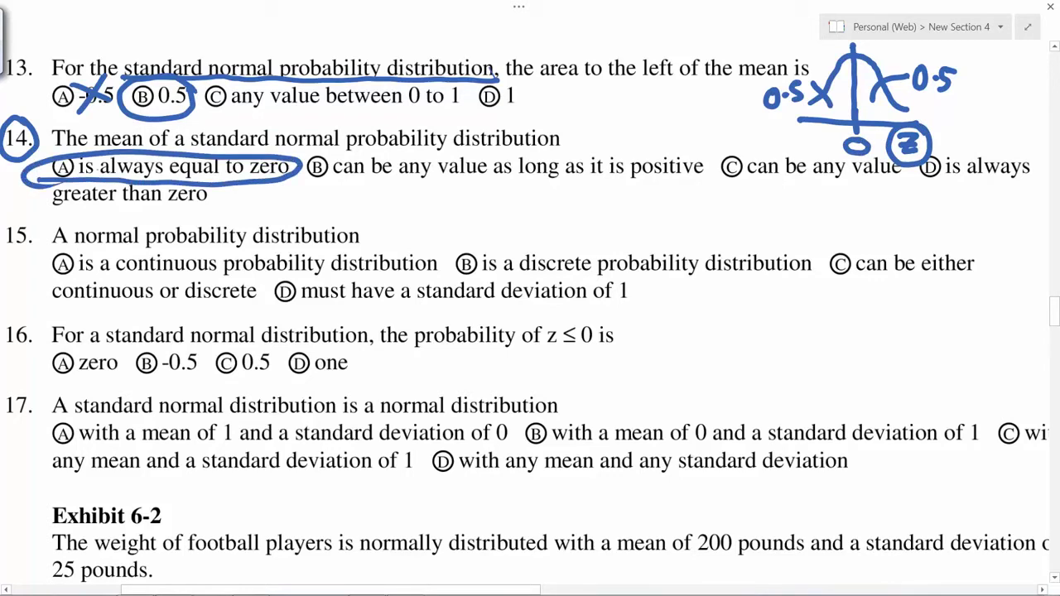
drag(33, 220, 36, 241)
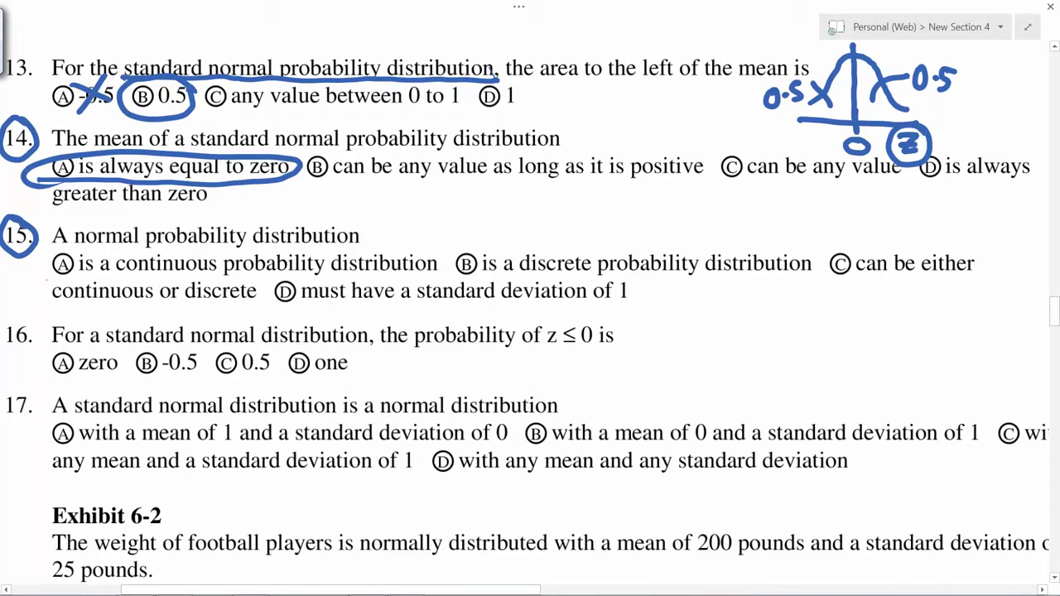
- Circle question 15's continuous distribution answer and cross out the wrong options
mouse_move(40, 280)
mouse_down()
mouse_move(448, 267)
mouse_move(369, 248)
mouse_move(50, 283)
mouse_up()
drag(596, 245, 729, 275)
drag(890, 250, 932, 278)
drag(430, 282, 522, 306)
drag(38, 354, 34, 319)
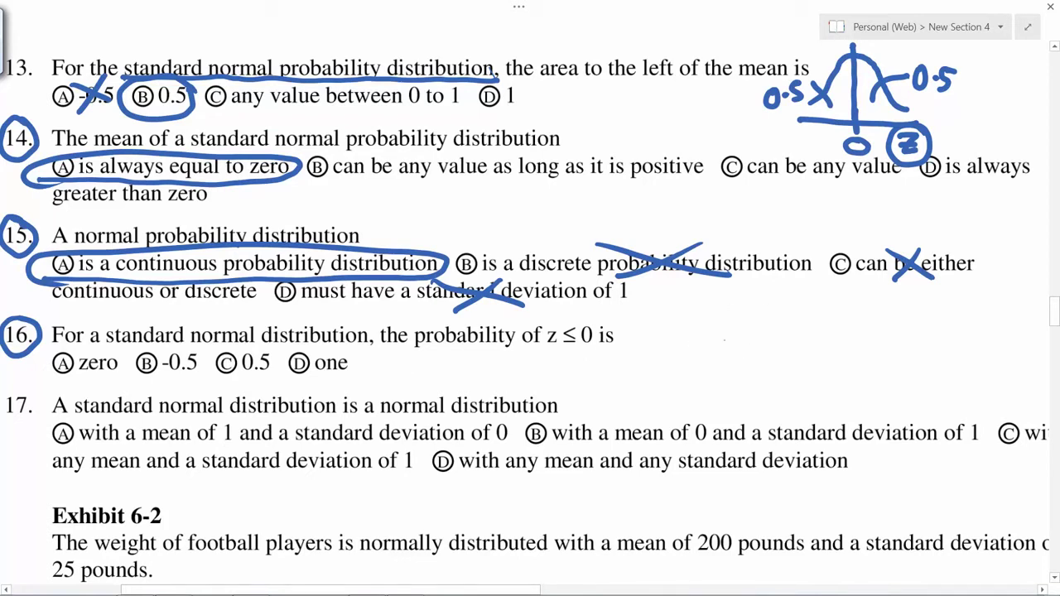
- Sketch question 16's bell curve on a z axis with the left half shaded and labelled 0.5
mouse_move(710, 349)
mouse_down()
mouse_move(765, 297)
mouse_move(795, 289)
mouse_move(838, 343)
mouse_move(874, 356)
mouse_up()
mouse_move(688, 367)
mouse_down()
mouse_move(894, 362)
mouse_move(900, 393)
mouse_move(896, 384)
mouse_up()
drag(786, 355, 790, 384)
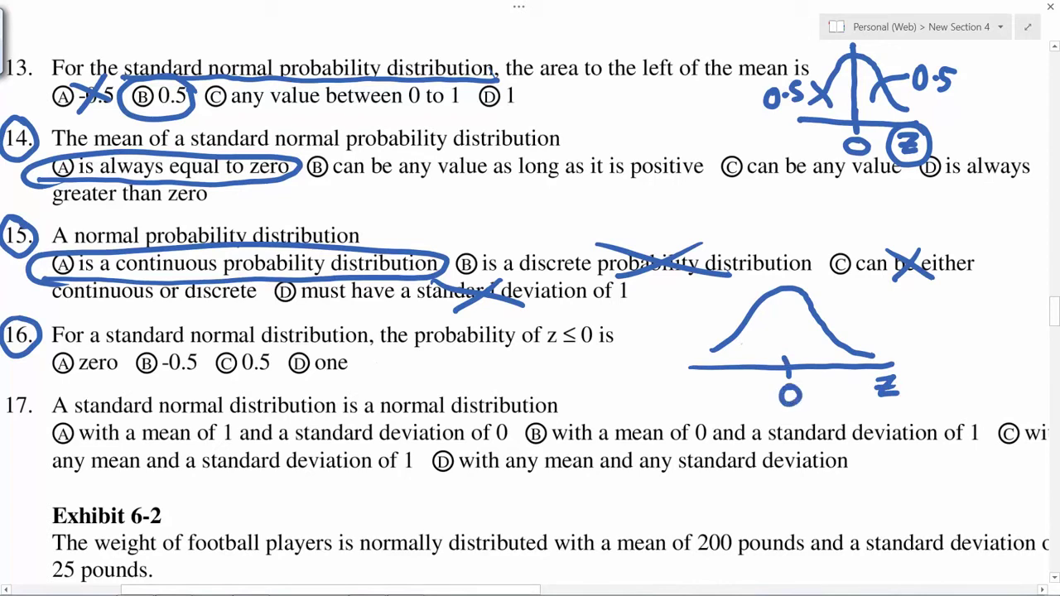
mouse_move(783, 366)
mouse_down()
mouse_move(793, 275)
mouse_move(782, 354)
mouse_move(778, 331)
mouse_up()
mouse_move(719, 358)
mouse_down()
mouse_move(775, 326)
mouse_move(785, 298)
mouse_up()
drag(712, 323, 745, 317)
mouse_move(679, 303)
mouse_down()
mouse_move(669, 315)
mouse_move(700, 300)
mouse_move(697, 312)
mouse_up()
click(692, 305)
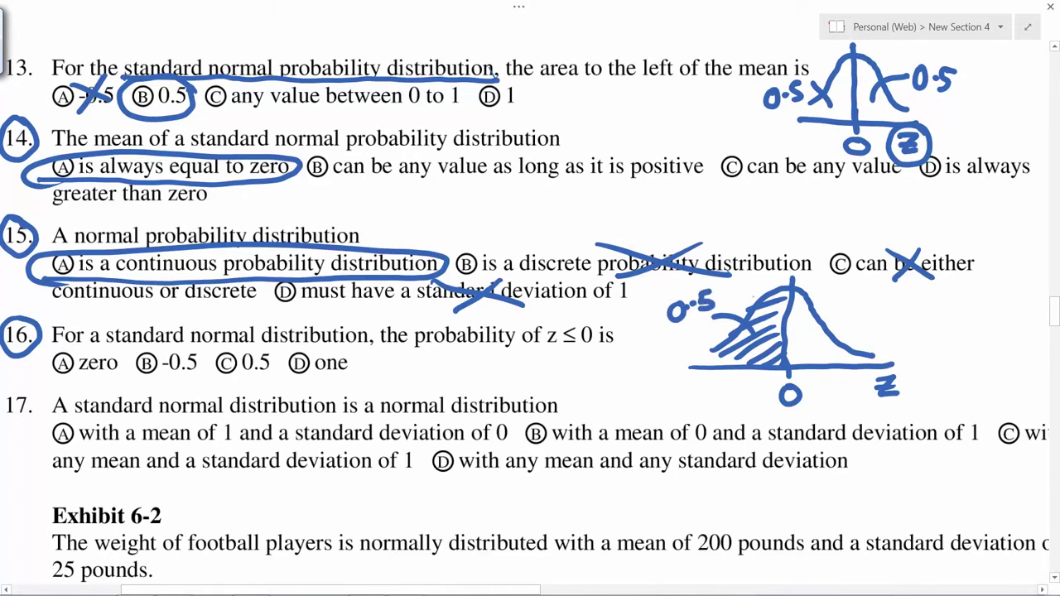
- Circle option C 0.5 for question 16 and circle question number 17
drag(137, 385, 196, 343)
drag(146, 355, 195, 369)
mouse_move(285, 350)
mouse_down()
mouse_move(214, 346)
mouse_move(240, 383)
mouse_up()
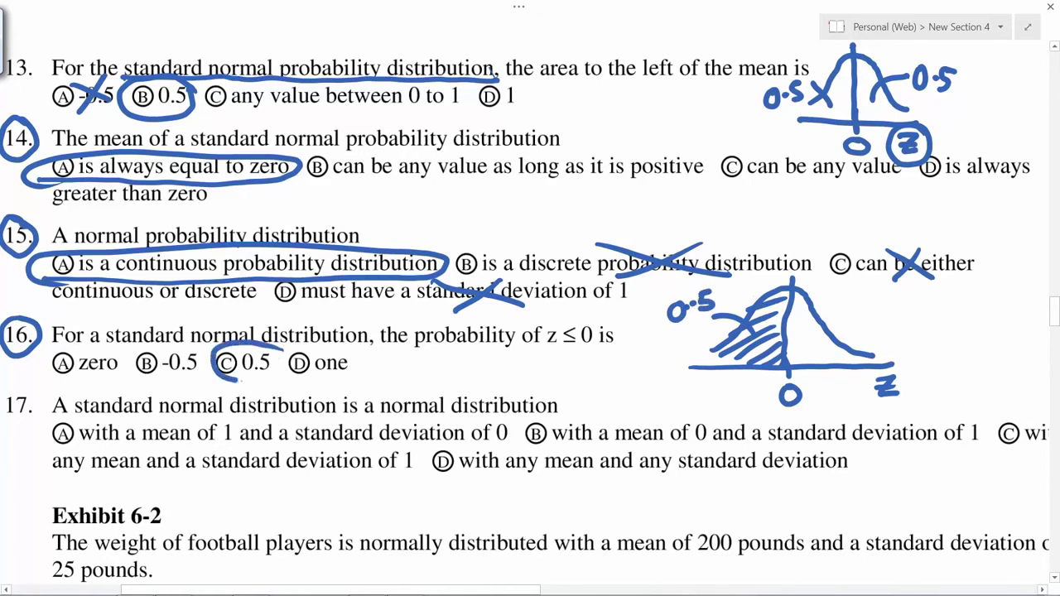
scroll(530, 332, down, 3)
mouse_move(46, 149)
mouse_down()
mouse_move(18, 123)
mouse_move(16, 164)
mouse_up()
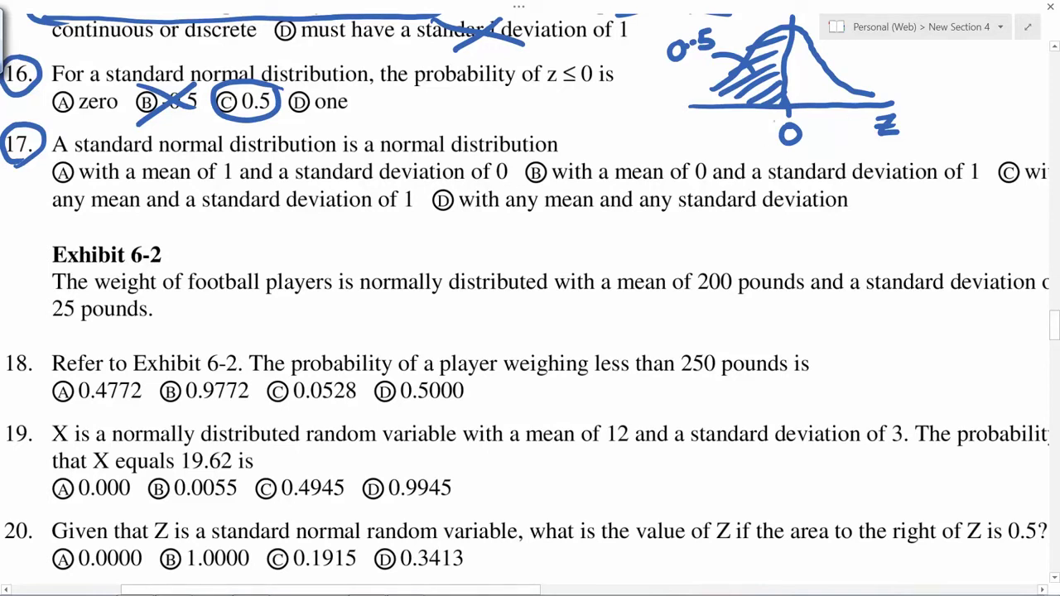
- Write σ=1 on the curve, circle z and question 17's mean 0/SD 1 answer, then circle 18
mouse_move(866, 54)
mouse_down()
mouse_move(856, 51)
mouse_move(898, 60)
mouse_up()
drag(883, 71, 911, 80)
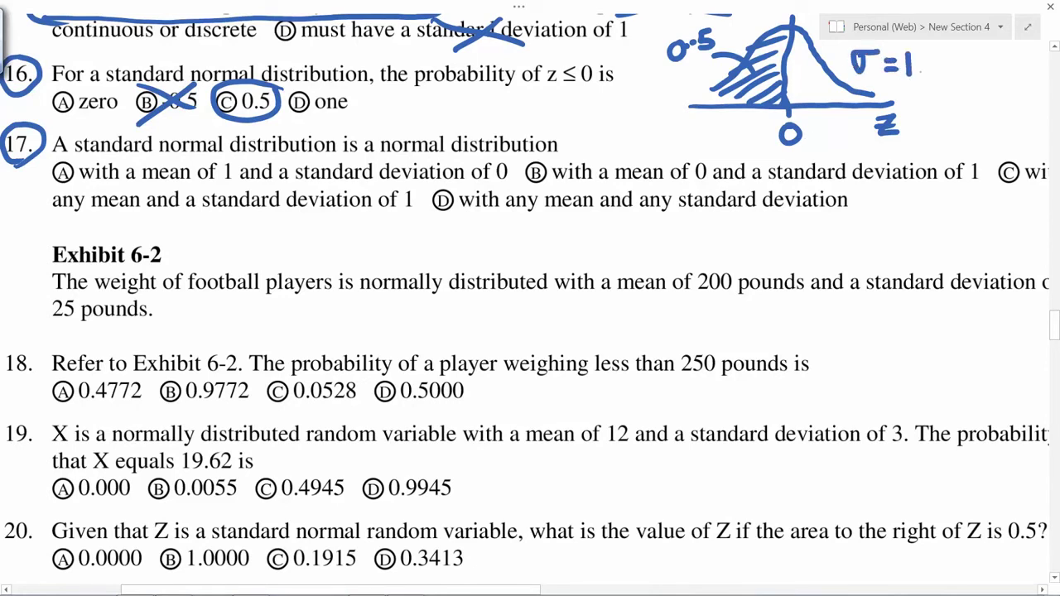
mouse_move(914, 118)
mouse_down()
mouse_move(878, 115)
mouse_move(880, 150)
mouse_move(906, 111)
mouse_up()
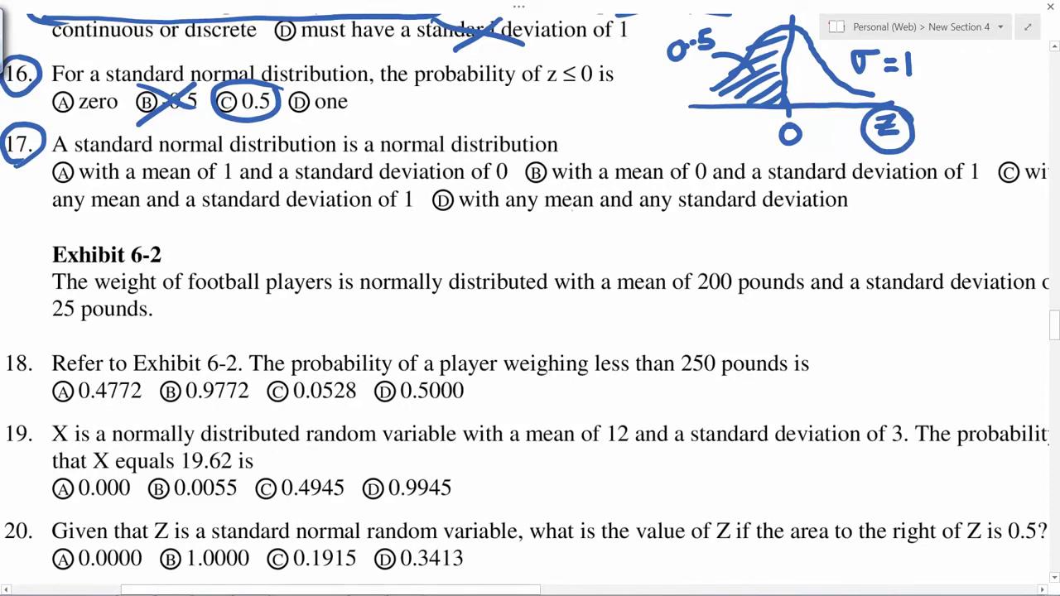
mouse_move(525, 187)
mouse_down()
mouse_move(948, 191)
mouse_move(990, 170)
mouse_move(636, 142)
mouse_move(520, 188)
mouse_move(556, 194)
mouse_up()
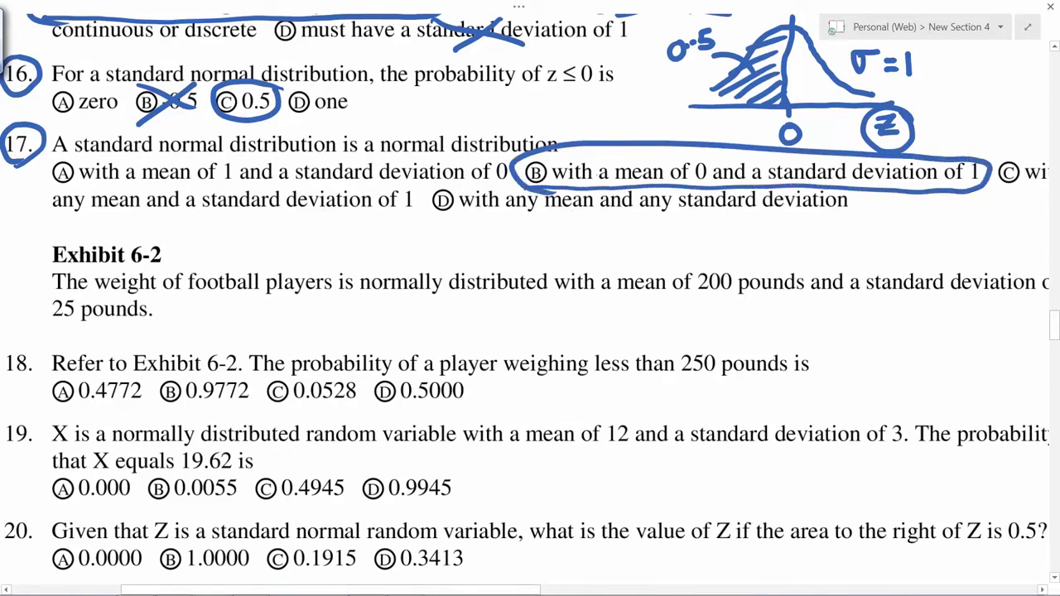
scroll(530, 331, down, 3)
drag(30, 141, 7, 178)
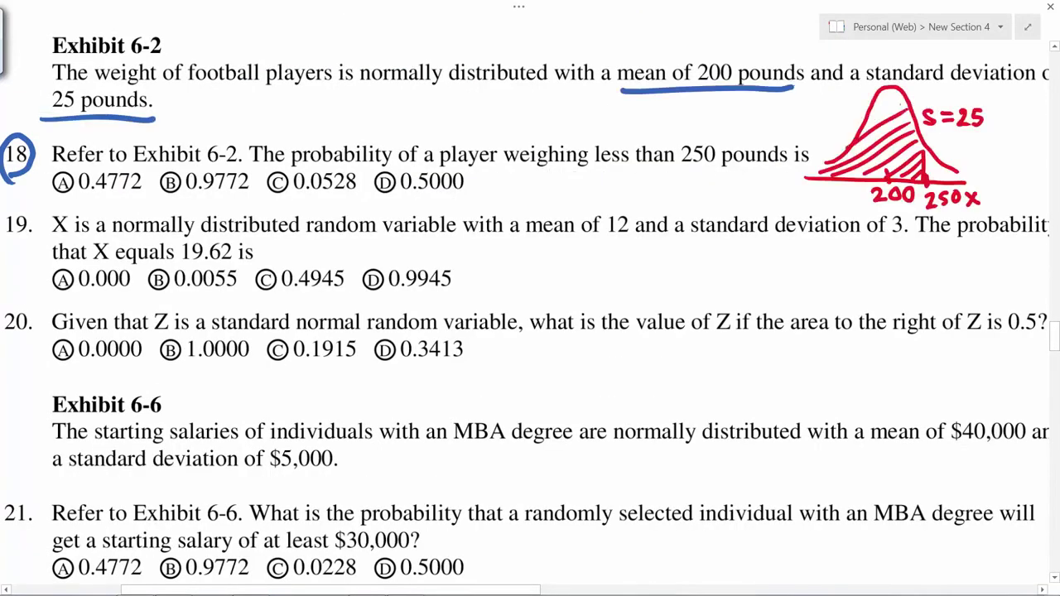
- Shade the curve in red, cross out A, C and D, and circle B 0.9772 for question 18
mouse_move(856, 126)
mouse_down()
mouse_move(902, 103)
mouse_move(897, 93)
mouse_up()
drag(878, 95, 891, 88)
mouse_move(399, 174)
mouse_down()
mouse_move(456, 192)
mouse_move(451, 170)
mouse_move(404, 204)
mouse_up()
mouse_move(295, 176)
mouse_down()
mouse_move(350, 190)
mouse_move(299, 202)
mouse_up()
drag(78, 173, 132, 188)
drag(126, 165, 81, 204)
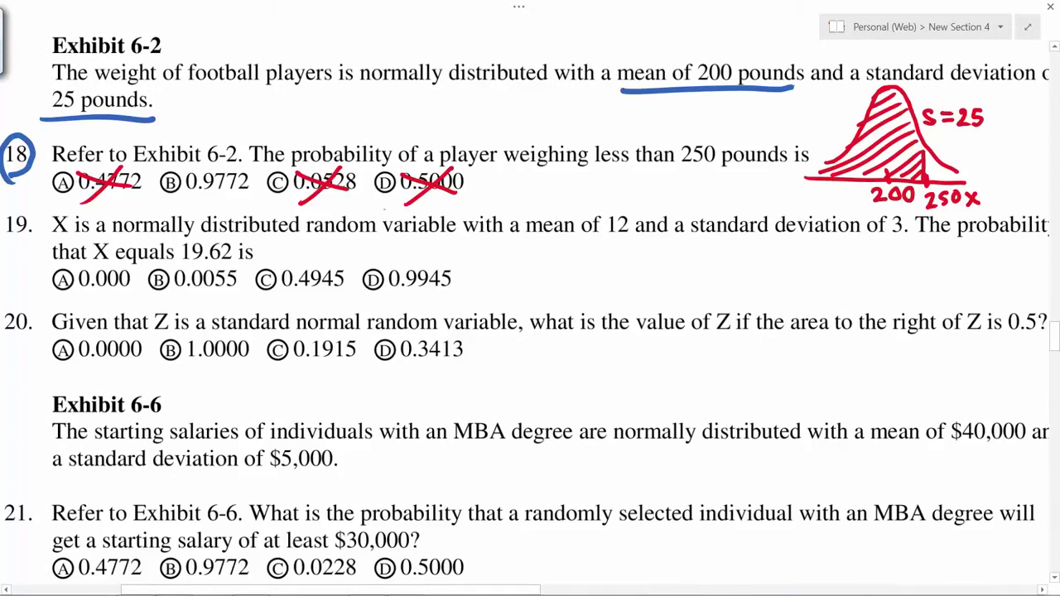
mouse_move(154, 199)
mouse_down()
mouse_move(255, 192)
mouse_move(247, 170)
mouse_move(203, 152)
mouse_move(159, 164)
mouse_move(154, 197)
mouse_up()
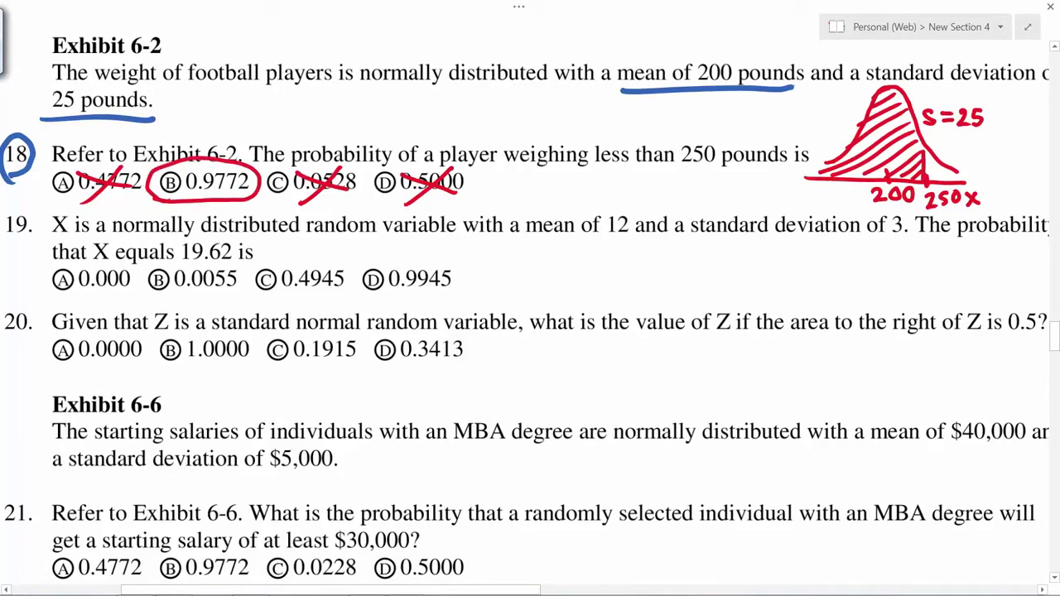
- Underline question 19's mean, deviation and value, and handwrite P(X=19.62)
mouse_move(21, 214)
mouse_down()
mouse_move(18, 246)
mouse_move(8, 209)
mouse_up()
drag(522, 243, 636, 240)
drag(841, 242, 917, 241)
drag(84, 265, 237, 263)
mouse_move(595, 257)
mouse_down()
mouse_move(596, 277)
mouse_move(598, 264)
mouse_up()
mouse_move(621, 248)
mouse_down()
mouse_move(619, 276)
mouse_move(677, 251)
mouse_move(677, 267)
mouse_up()
mouse_move(689, 248)
mouse_down()
mouse_move(692, 268)
mouse_move(722, 261)
mouse_up()
click(706, 260)
drag(732, 252, 748, 268)
drag(745, 242, 749, 277)
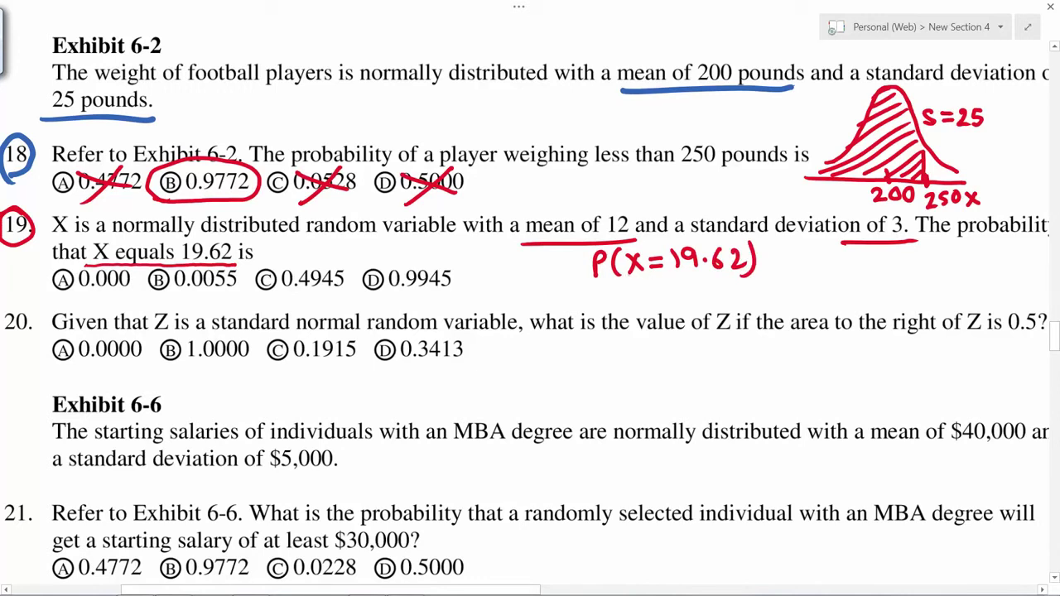
- Write ≈0 after P(X=19.62) and circle answer A 0.000 for question 19
drag(767, 262, 797, 253)
drag(775, 272, 801, 265)
mouse_move(827, 253)
mouse_down()
mouse_move(816, 260)
mouse_move(826, 254)
mouse_up()
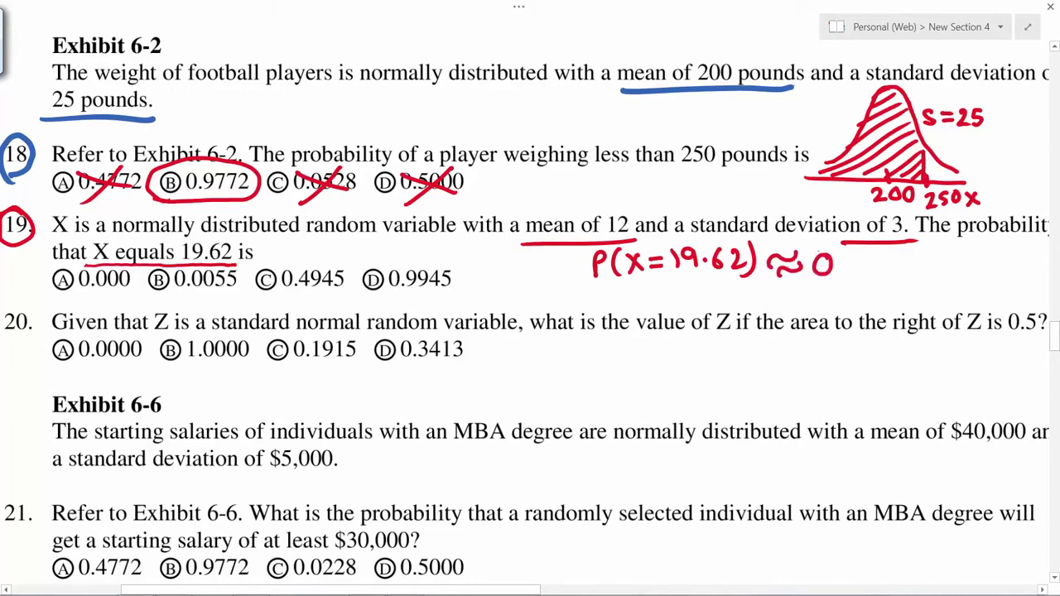
mouse_move(38, 295)
mouse_down()
mouse_move(138, 287)
mouse_move(25, 262)
mouse_move(74, 301)
mouse_up()
- Sketch question 20's bell curve on a Z axis marked 0 with σ=1
scroll(530, 298, down, 3)
mouse_move(613, 212)
mouse_down()
mouse_move(695, 187)
mouse_move(730, 208)
mouse_up()
mouse_move(604, 223)
mouse_down()
mouse_move(737, 218)
mouse_move(745, 235)
mouse_up()
drag(671, 209, 673, 228)
mouse_move(715, 170)
mouse_down()
mouse_move(710, 179)
mouse_move(740, 169)
mouse_up()
drag(727, 176, 747, 179)
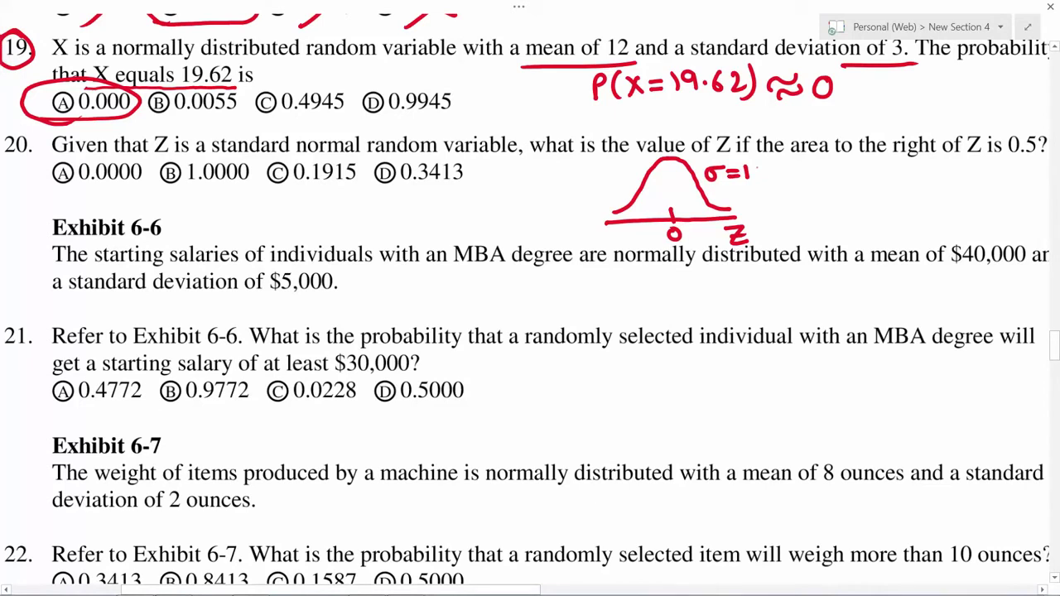
- Draw the z=0 centre line and hatch the curve's right half, labelled 0.5
mouse_move(672, 212)
mouse_down()
mouse_move(668, 159)
mouse_move(668, 207)
mouse_up()
mouse_move(674, 161)
mouse_down()
mouse_move(684, 208)
mouse_move(701, 213)
mouse_move(684, 205)
mouse_up()
mouse_move(707, 202)
mouse_down()
mouse_move(783, 183)
mouse_move(799, 199)
mouse_up()
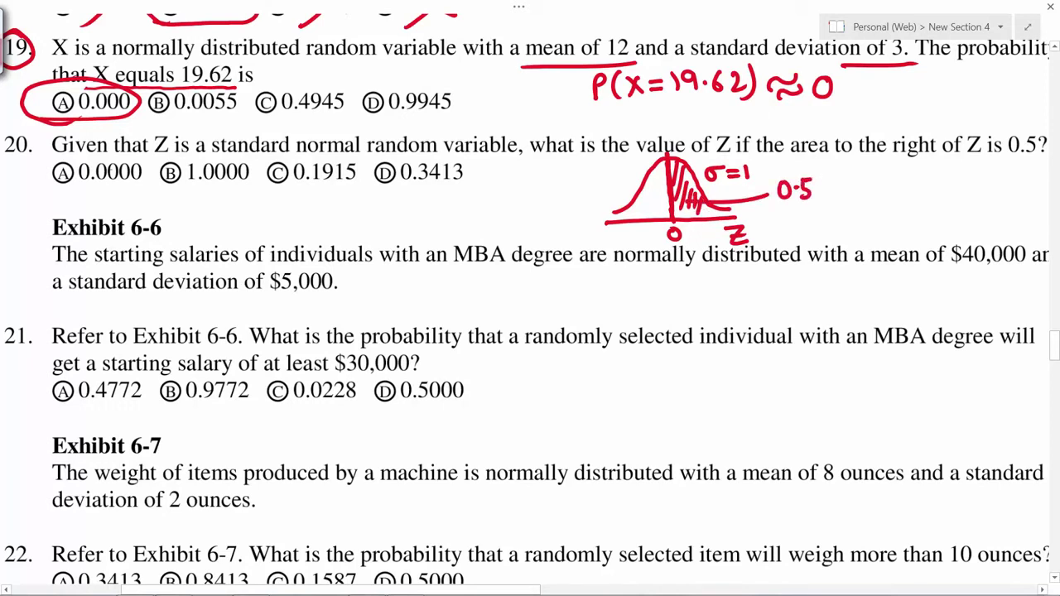
- Circle 0.0000 for question 20 and mark 40K and 30K on question 21's curve
mouse_move(43, 194)
mouse_down()
mouse_move(106, 194)
mouse_move(146, 154)
mouse_move(30, 174)
mouse_move(70, 194)
mouse_up()
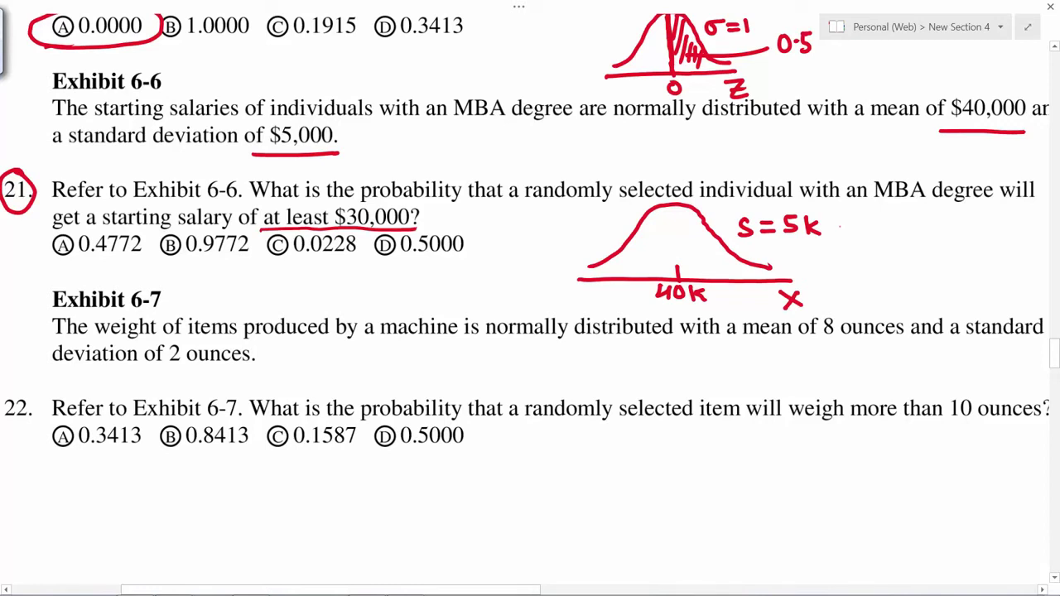
mouse_move(629, 268)
mouse_down()
mouse_move(611, 304)
mouse_move(628, 287)
mouse_move(651, 300)
mouse_up()
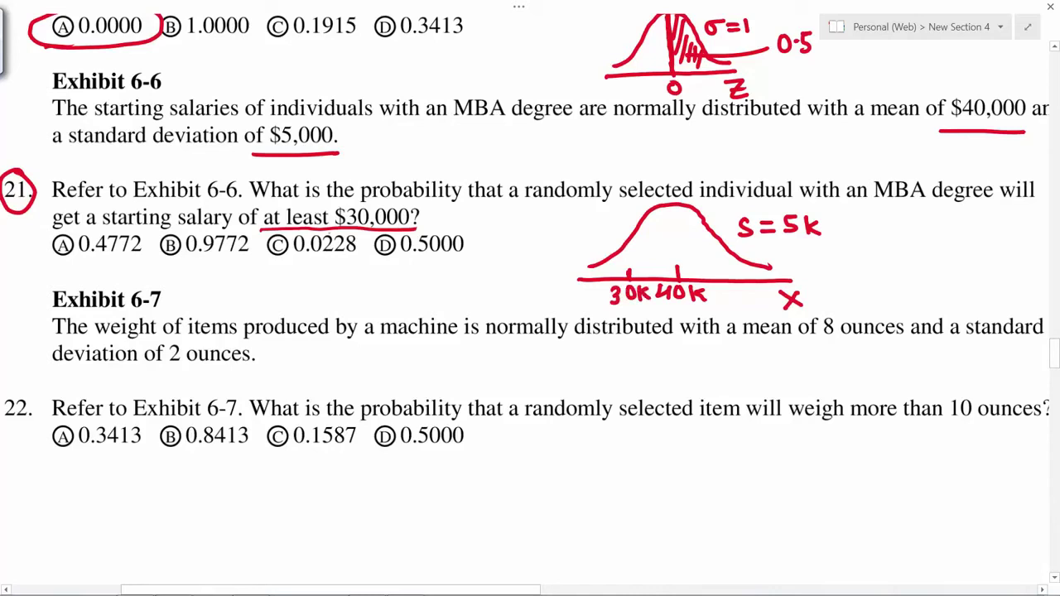
mouse_move(631, 245)
mouse_down()
mouse_move(646, 275)
mouse_move(660, 273)
mouse_move(658, 257)
mouse_move(688, 275)
mouse_up()
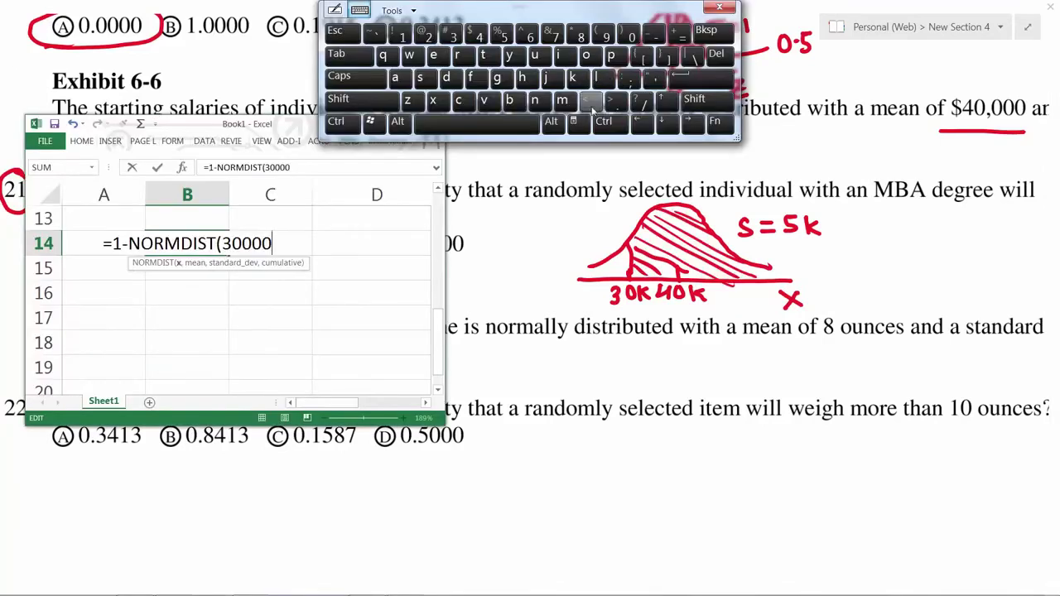
- Complete =1-NORMDIST(30000,40000,5000,TRUE) in B14 with the on-screen keyboard, giving 0.97725
click(591, 100)
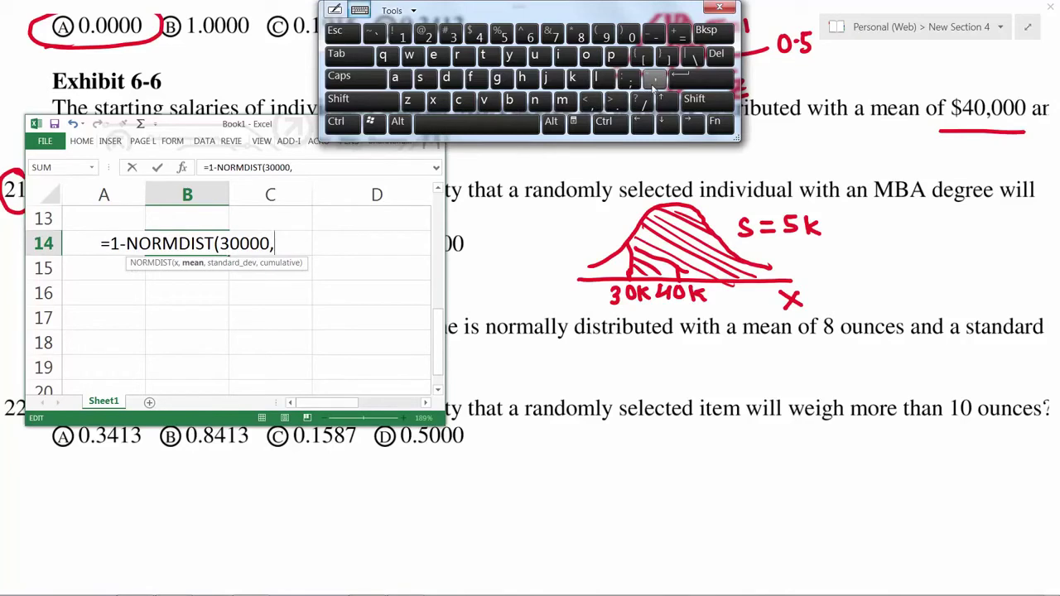
click(479, 36)
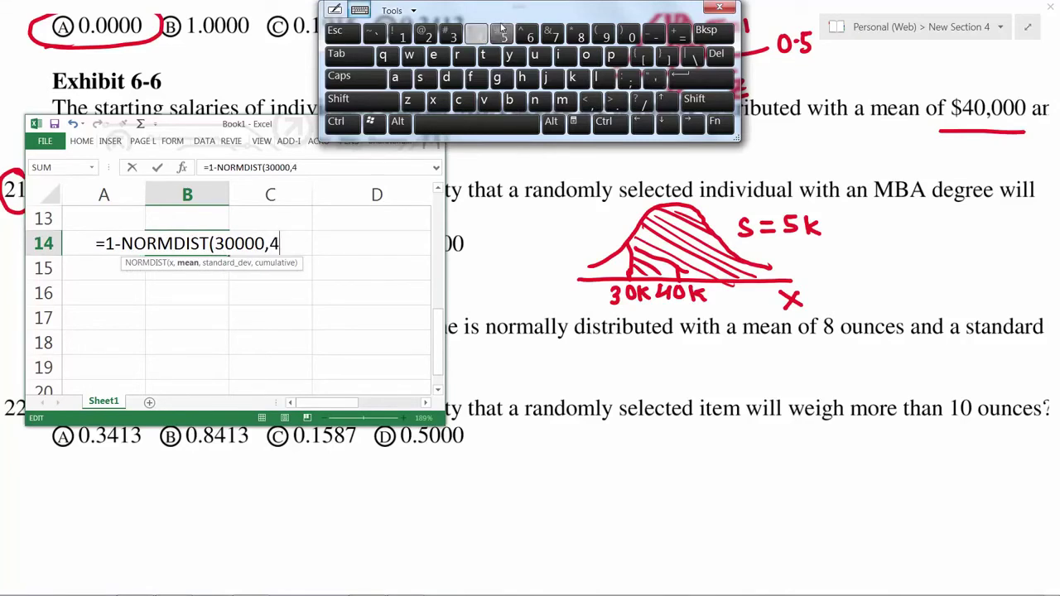
click(643, 36)
click(642, 36)
click(643, 37)
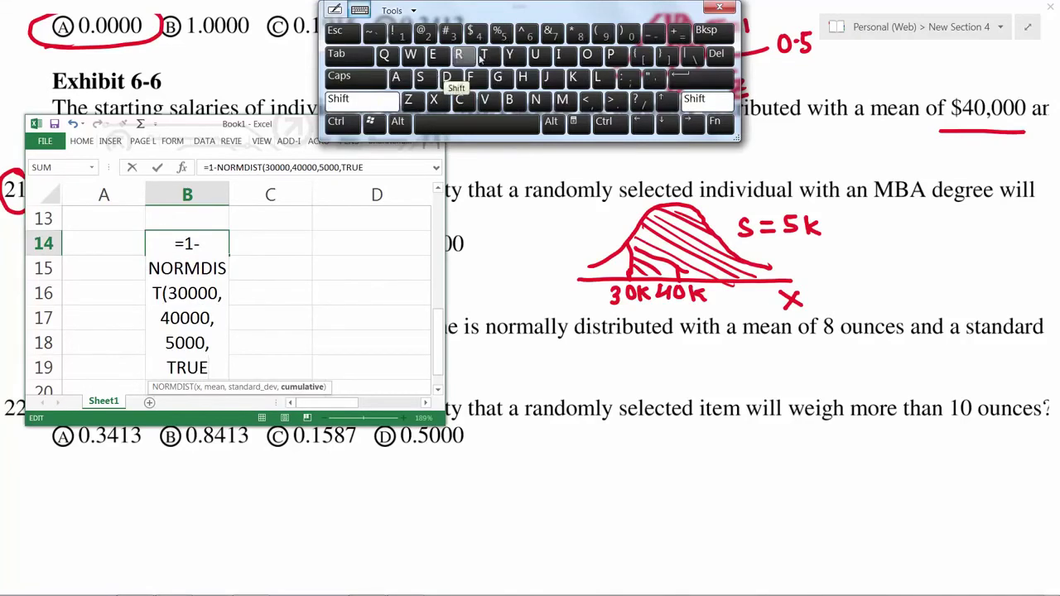
click(631, 35)
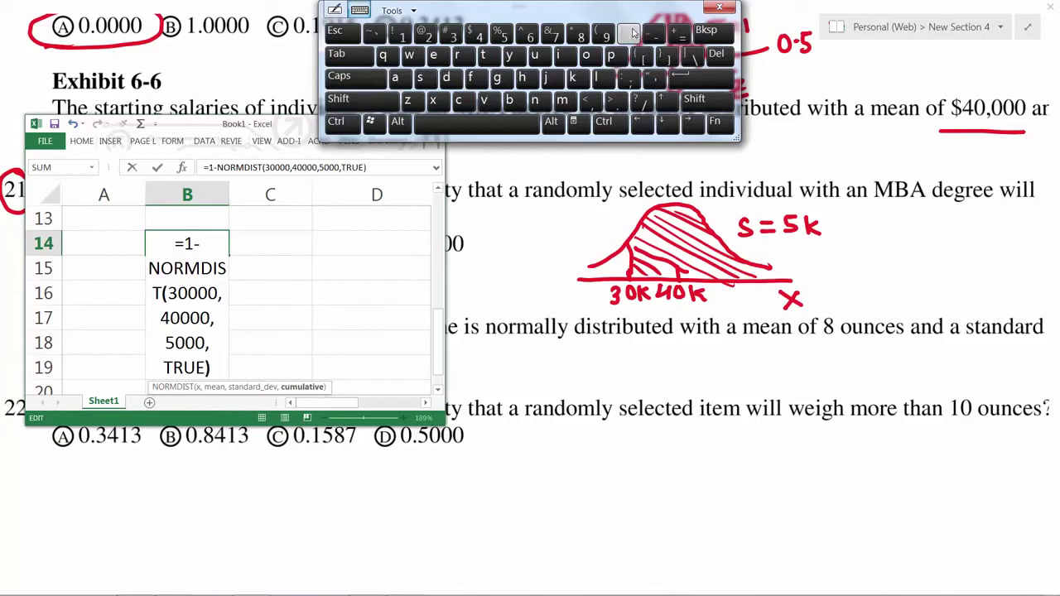
click(710, 77)
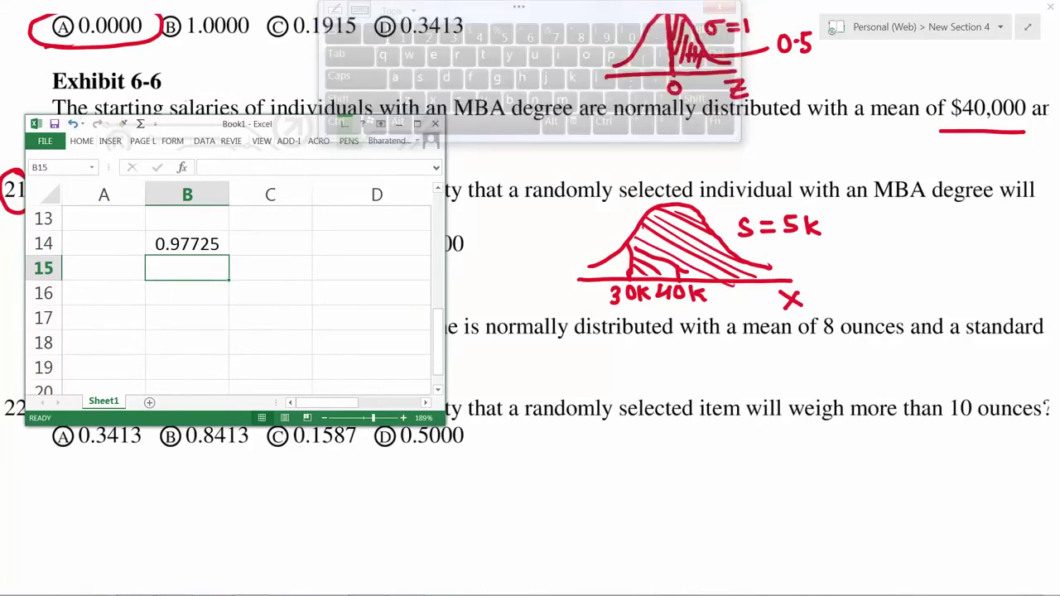
- Circle 0.9772 for question 21 and label question 22's curve with mean 8, S=2 and 10 ounces
drag(247, 225, 240, 222)
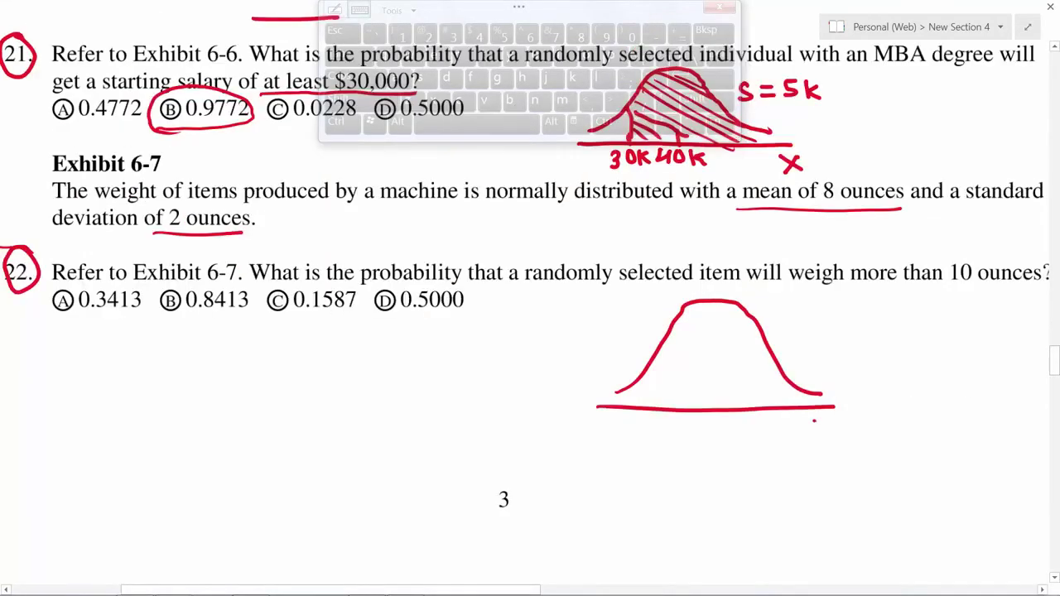
mouse_move(814, 420)
mouse_down()
mouse_move(832, 431)
mouse_move(815, 435)
mouse_up()
mouse_move(721, 398)
mouse_down()
mouse_move(719, 442)
mouse_move(727, 427)
mouse_up()
mouse_move(799, 320)
mouse_down()
mouse_move(787, 335)
mouse_move(826, 323)
mouse_move(864, 333)
mouse_up()
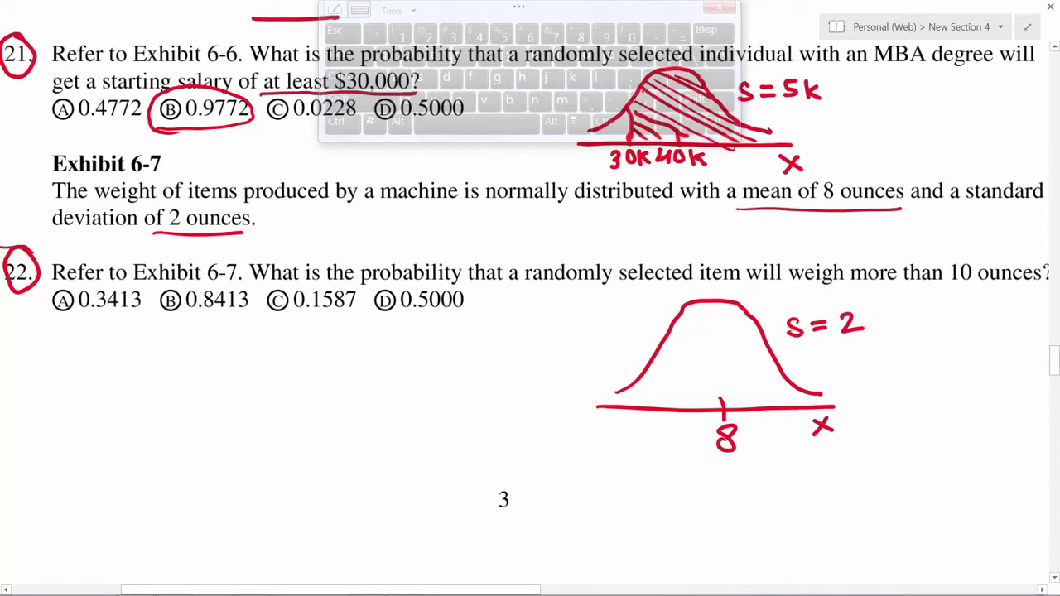
drag(851, 291, 1043, 295)
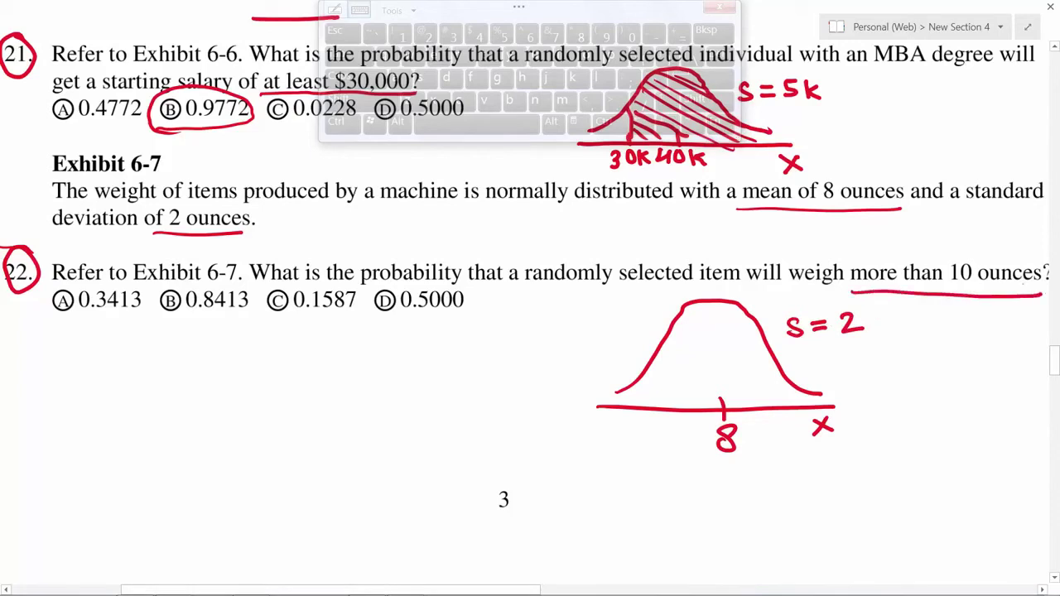
mouse_move(763, 397)
mouse_down()
mouse_move(764, 432)
mouse_move(780, 417)
mouse_move(767, 348)
mouse_move(782, 400)
mouse_move(788, 386)
mouse_move(802, 394)
mouse_up()
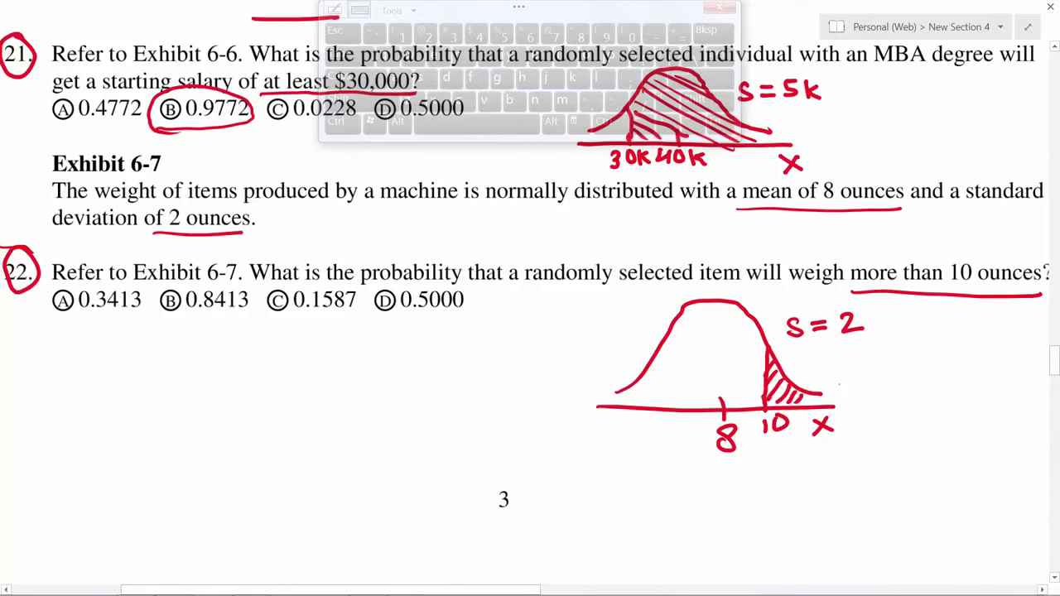
- Cross out options D 0.5000 and B 0.8413 for question 22, then return to Excel
mouse_move(402, 305)
mouse_down()
mouse_move(475, 306)
mouse_move(457, 292)
mouse_up()
mouse_move(164, 303)
mouse_down()
mouse_move(232, 302)
mouse_move(224, 286)
mouse_up()
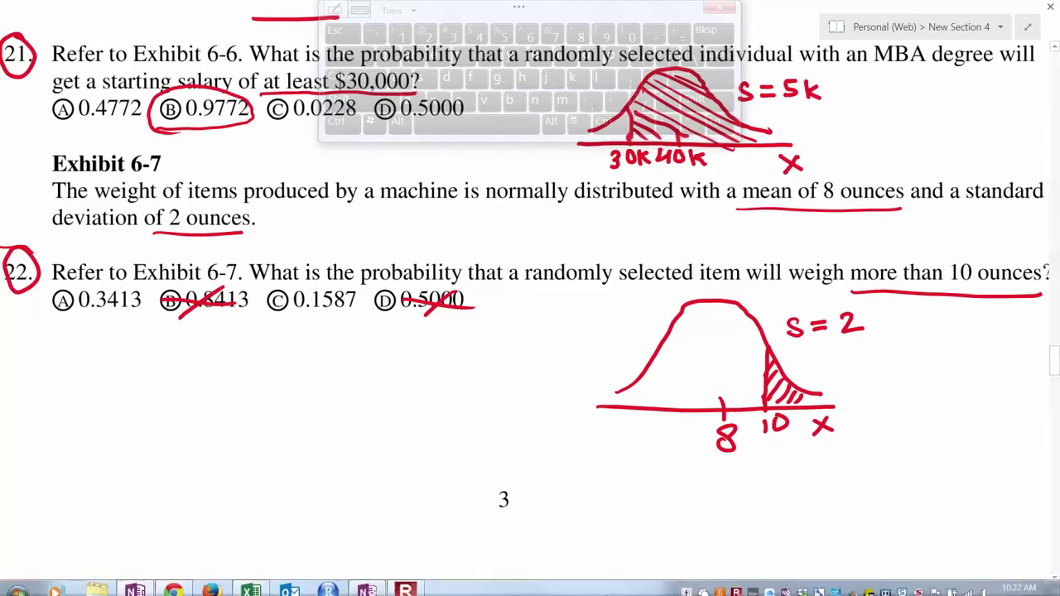
click(614, 584)
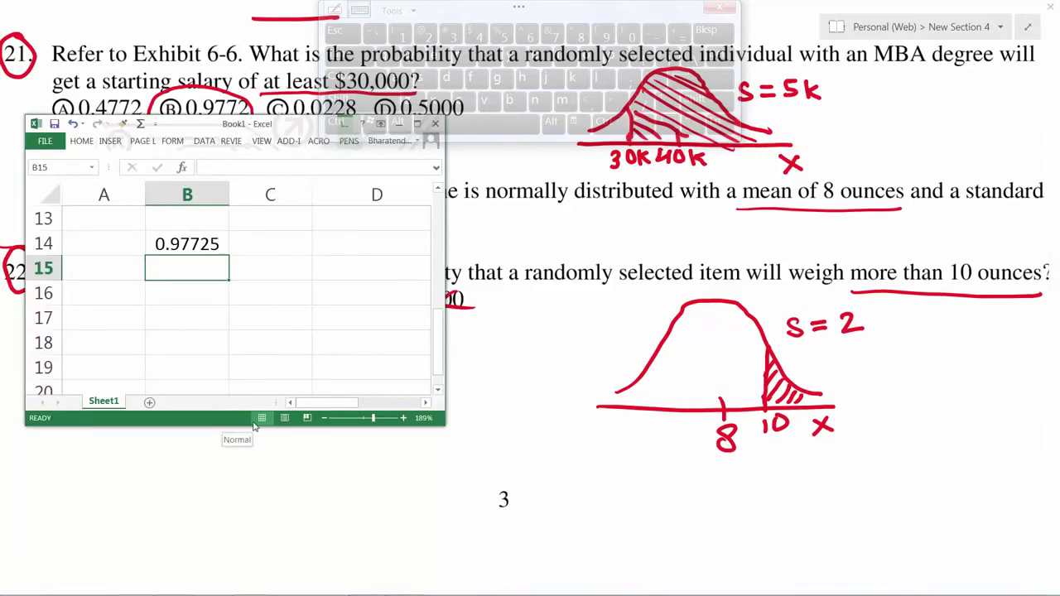
- Edit B14 to =1-NORMDIST(10,8,2,TRUE), replacing 30000, 40000 and 5000, to get 0.15866
click(191, 238)
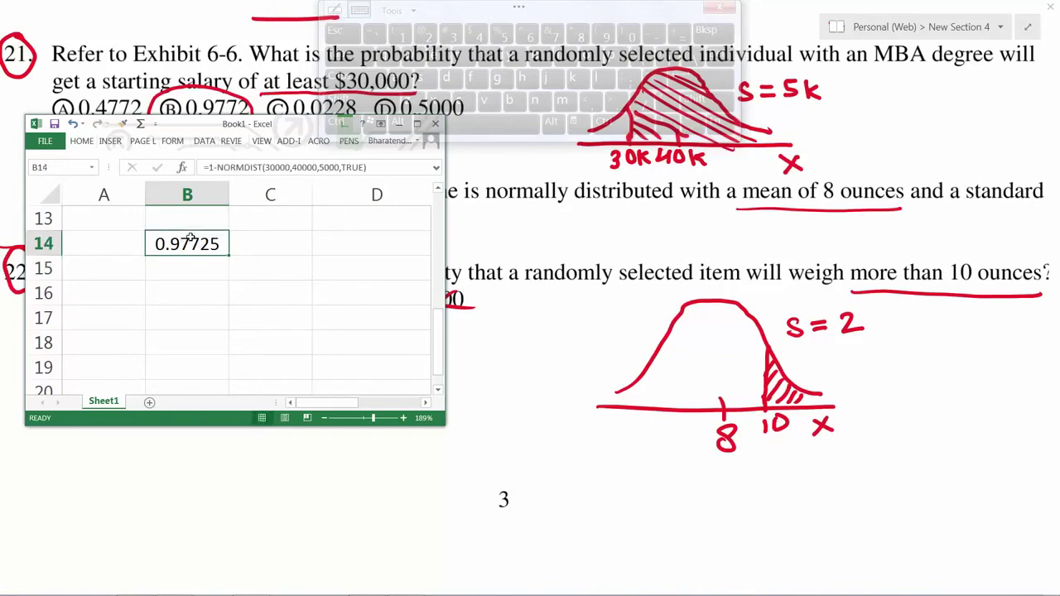
double_click(279, 168)
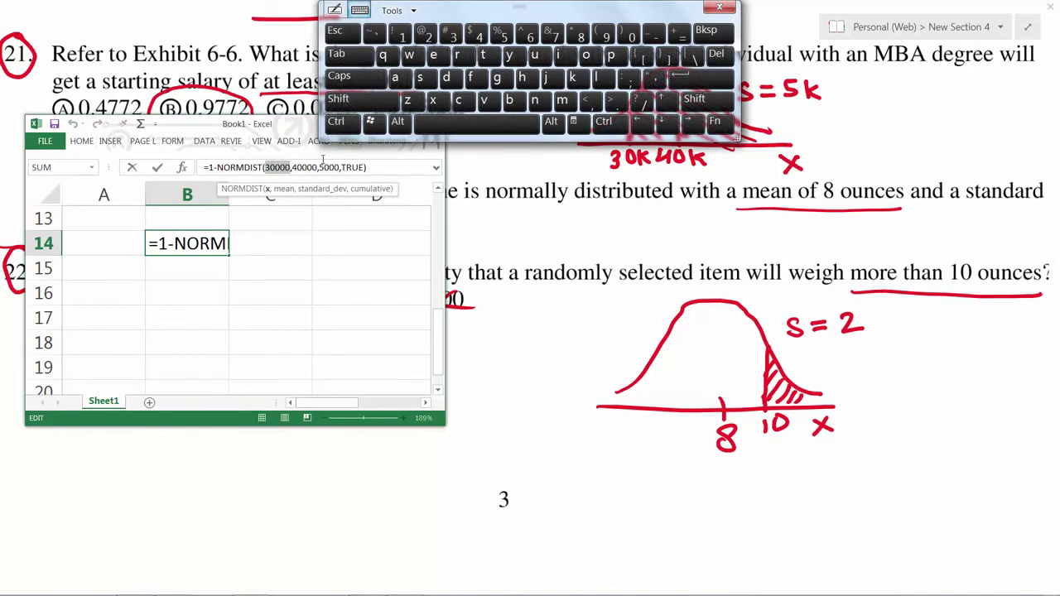
click(402, 33)
click(631, 35)
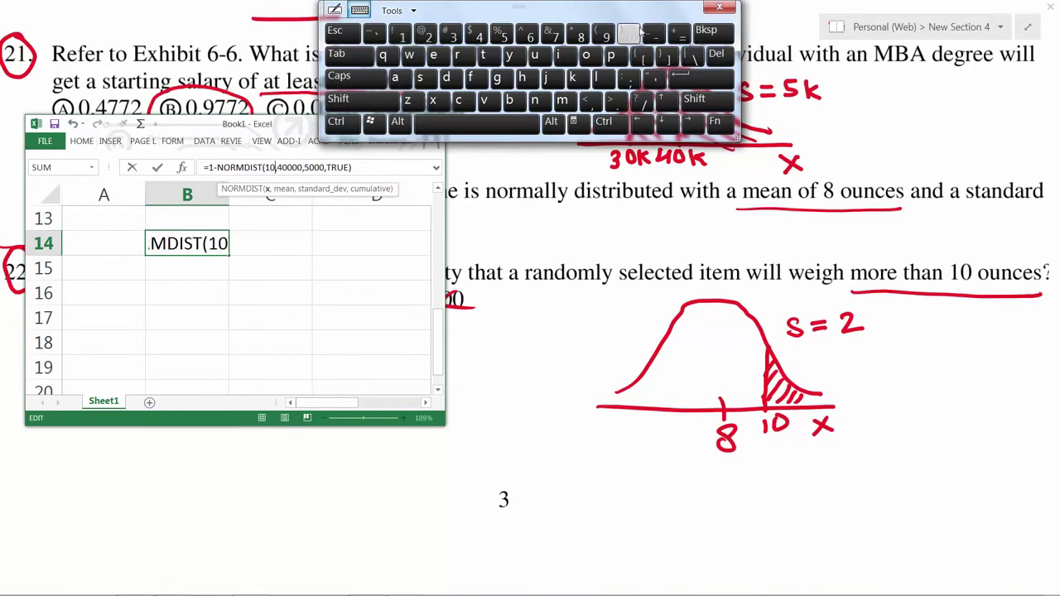
double_click(290, 167)
text(8)
key(Right)
key(ctrl+shift+Right)
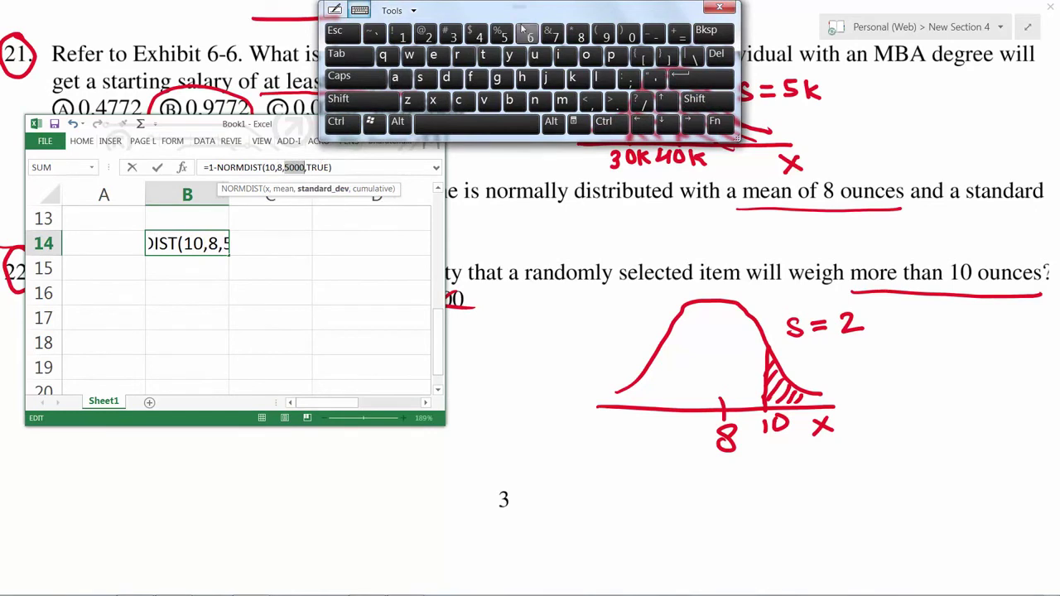
text(2)
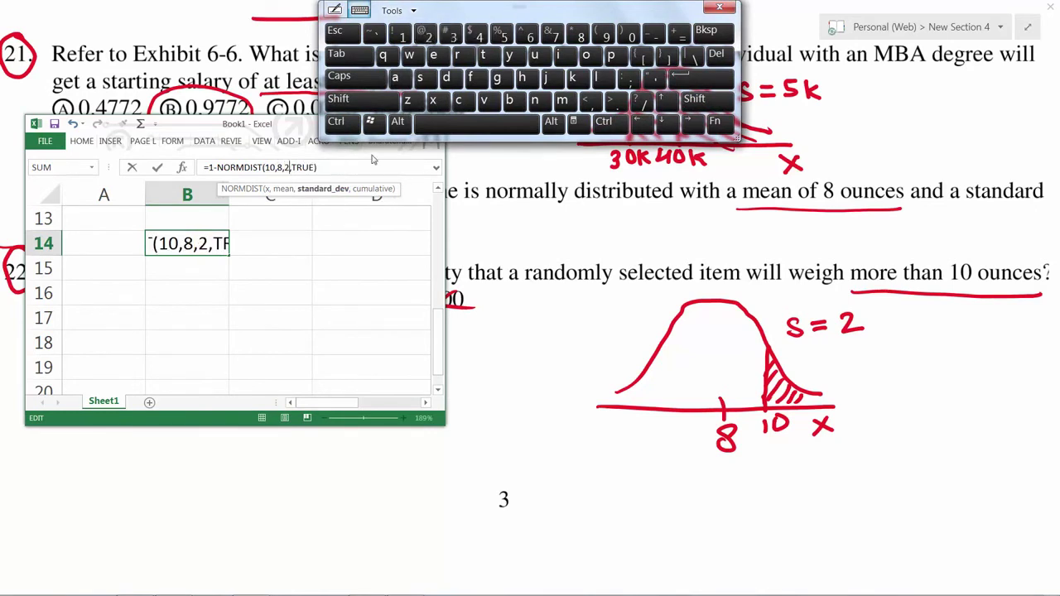
click(728, 79)
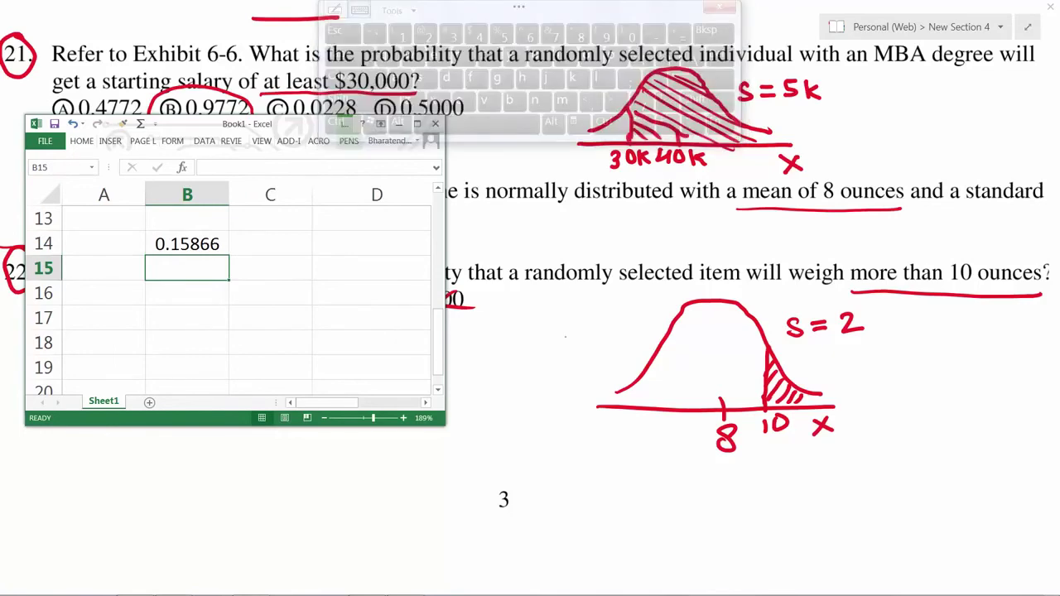
click(557, 283)
- Circle C 0.1587 for question 22 and mark a labelled 47.5K cutoff on the tire curve
mouse_move(278, 317)
mouse_down()
mouse_move(367, 312)
mouse_move(330, 276)
mouse_move(285, 276)
mouse_move(259, 303)
mouse_move(286, 322)
mouse_up()
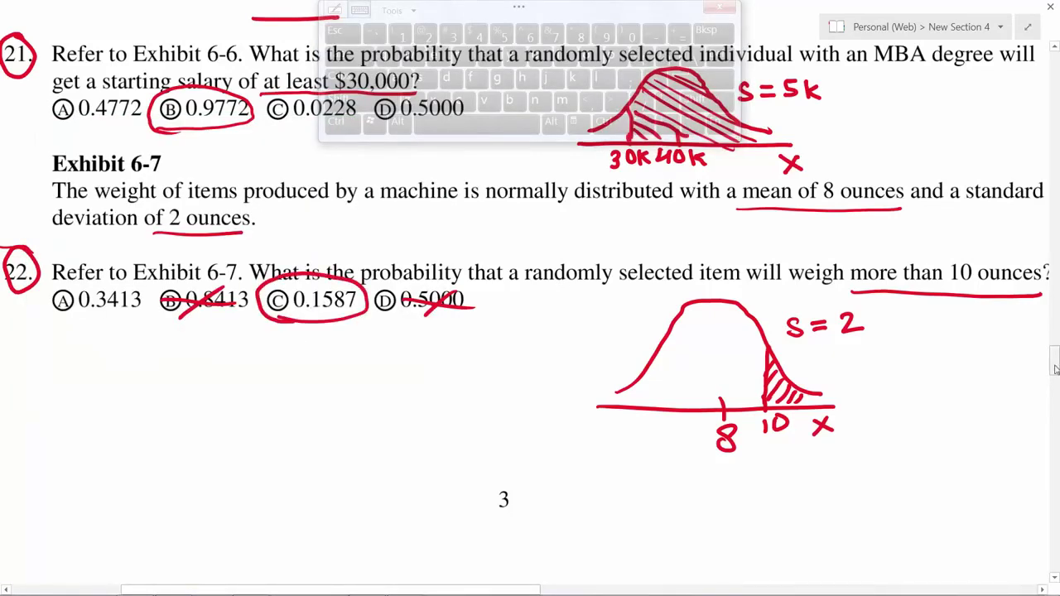
scroll(530, 331, down, 10)
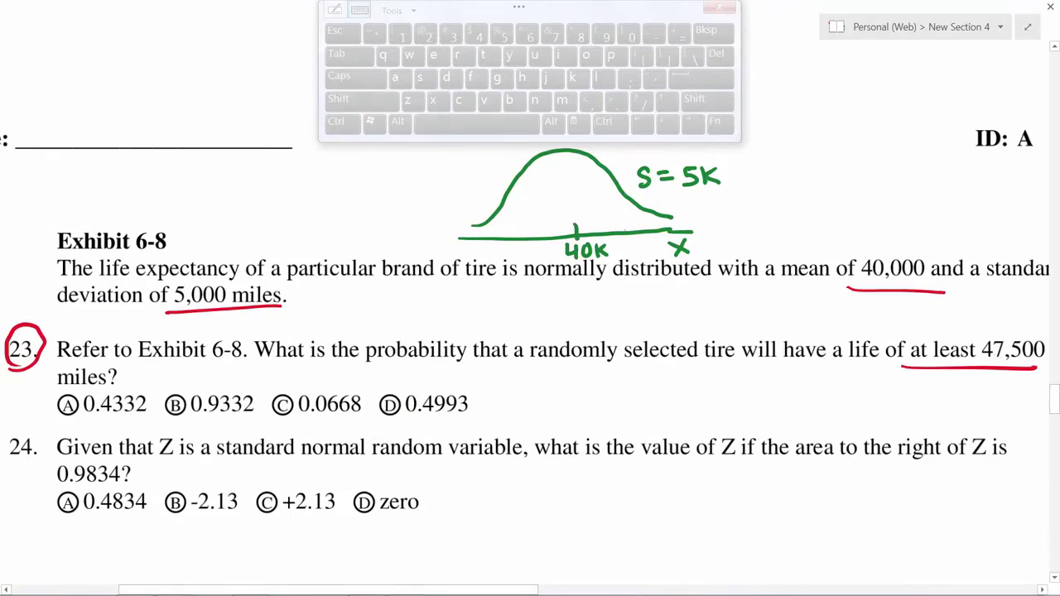
drag(627, 221, 627, 252)
mouse_move(631, 236)
mouse_down()
mouse_move(642, 236)
mouse_move(638, 253)
mouse_move(669, 256)
mouse_up()
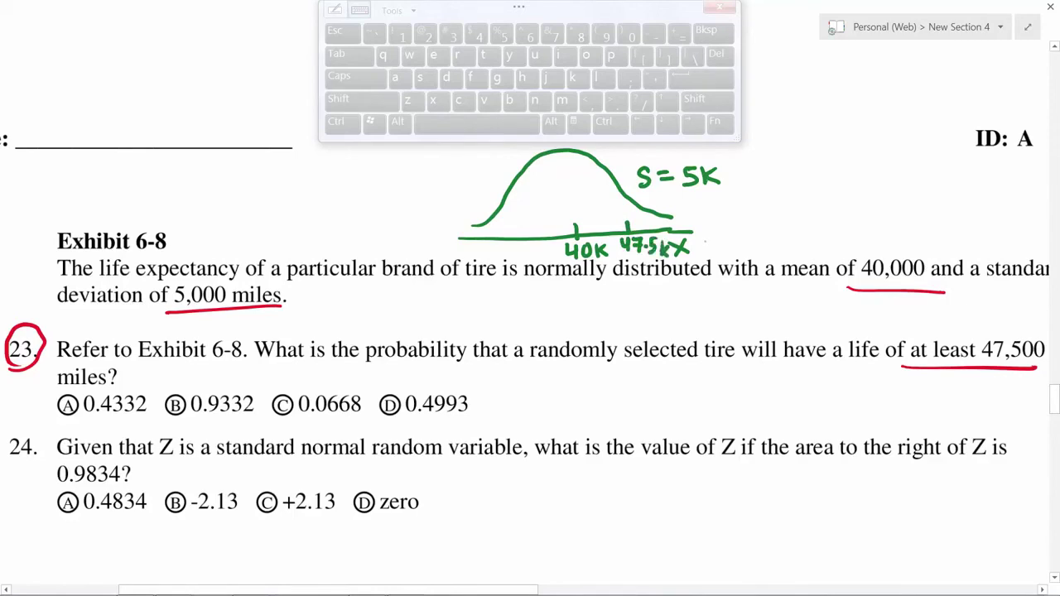
drag(627, 192, 627, 225)
- Shade the tire curve's right tail beyond 47.5K and begin entering 47500 in Excel's B14 formula
drag(640, 209, 632, 225)
drag(645, 212, 647, 228)
drag(656, 217, 662, 229)
drag(671, 219, 669, 228)
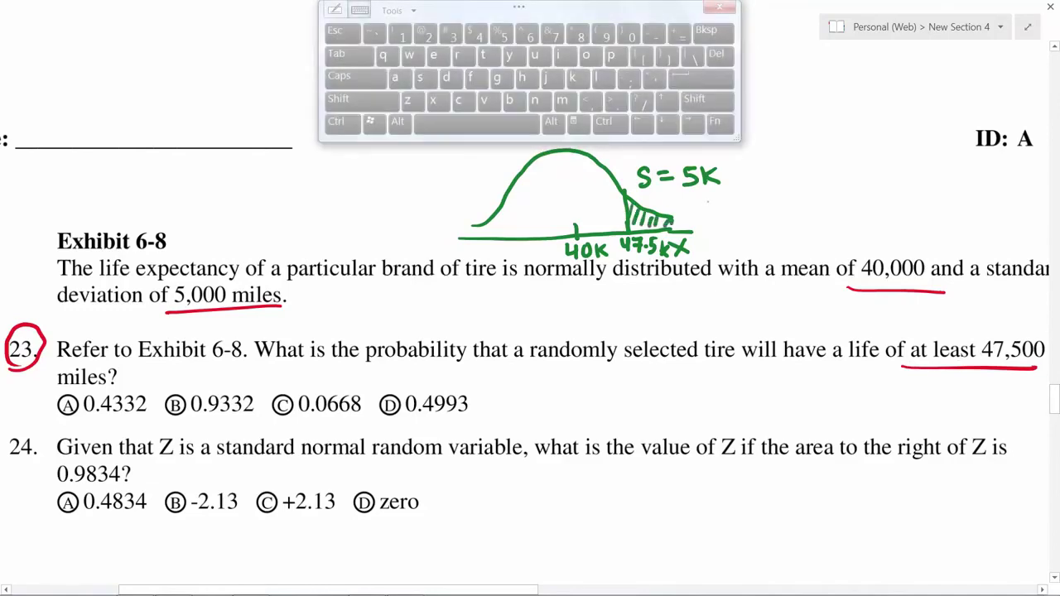
key(alt+Tab)
text(47500,8,2,TRUE))
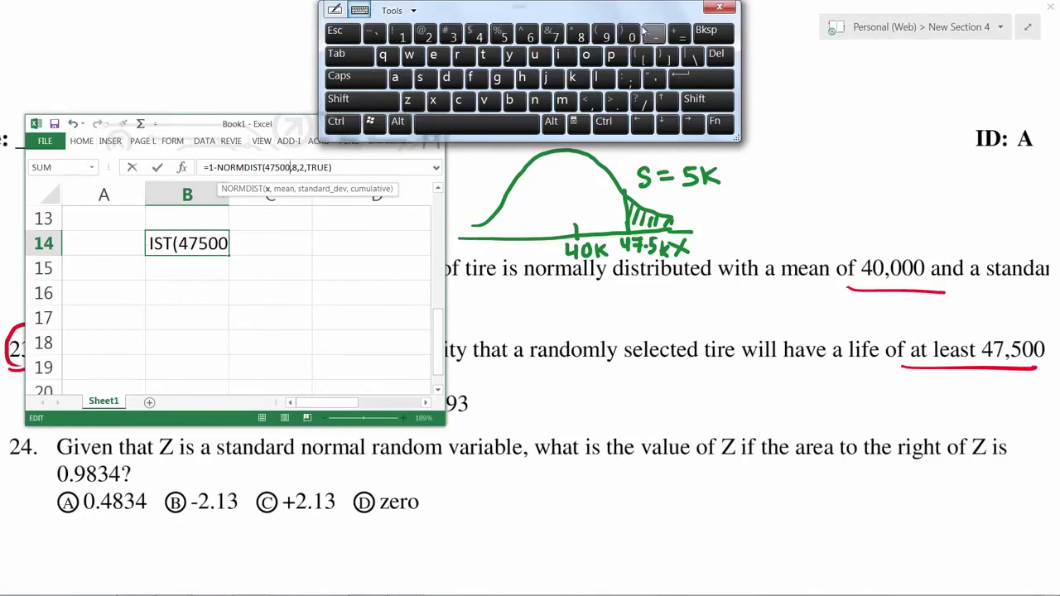
- Change B14 to =1-NORMDIST(47500,40000,5000,TRUE), giving 0.06681 for the tire question
click(292, 168)
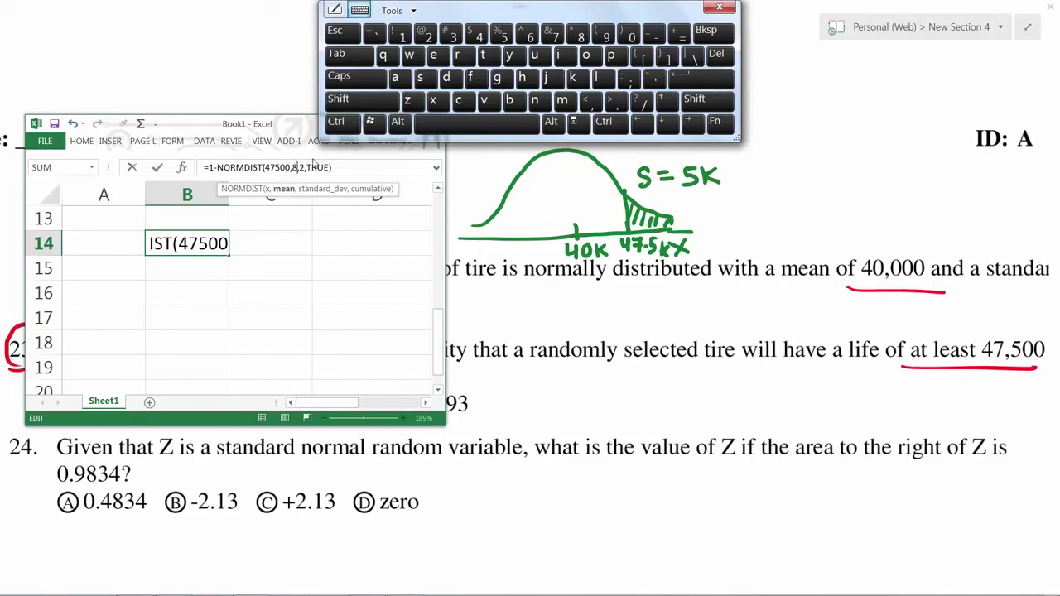
text(40000)
click(710, 32)
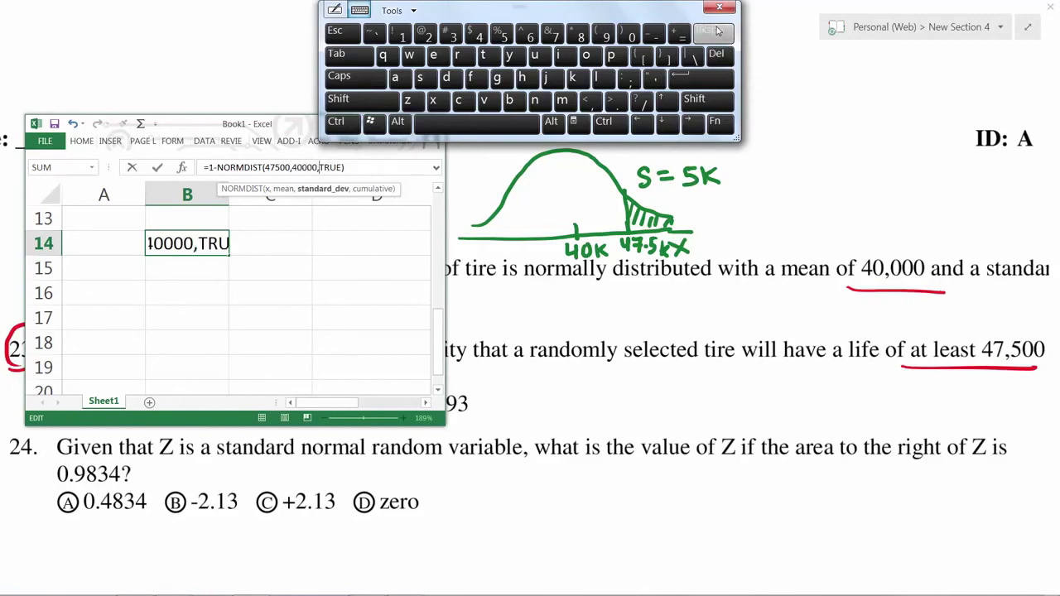
click(504, 33)
click(633, 35)
click(634, 35)
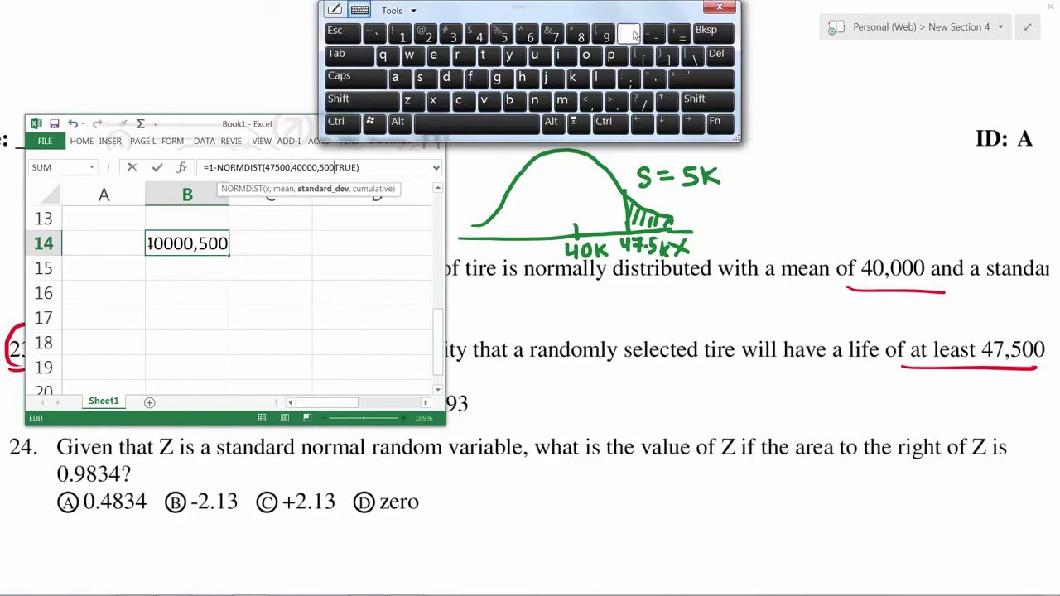
click(634, 35)
click(588, 102)
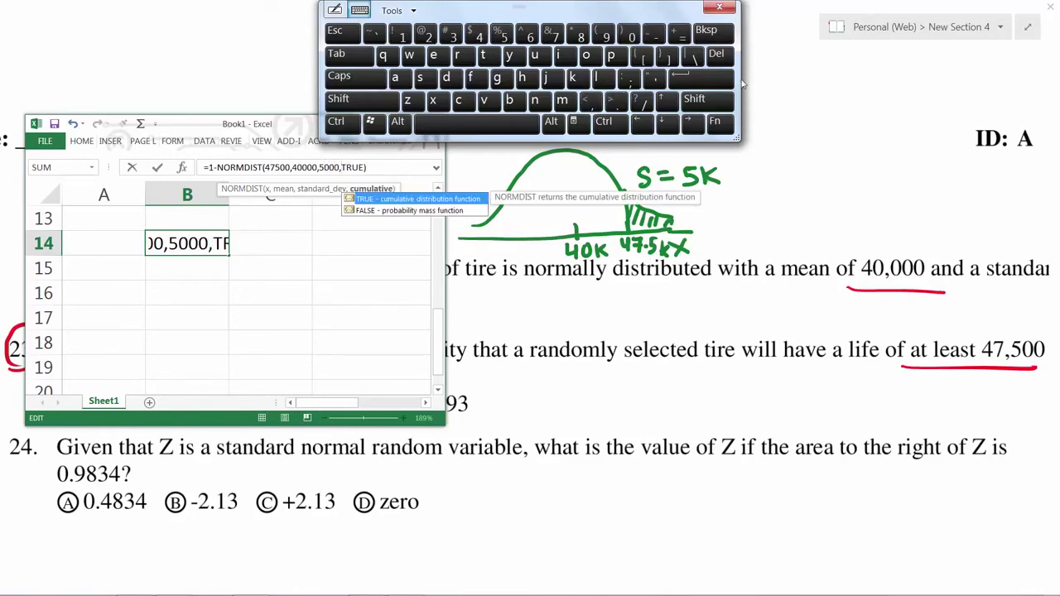
click(714, 82)
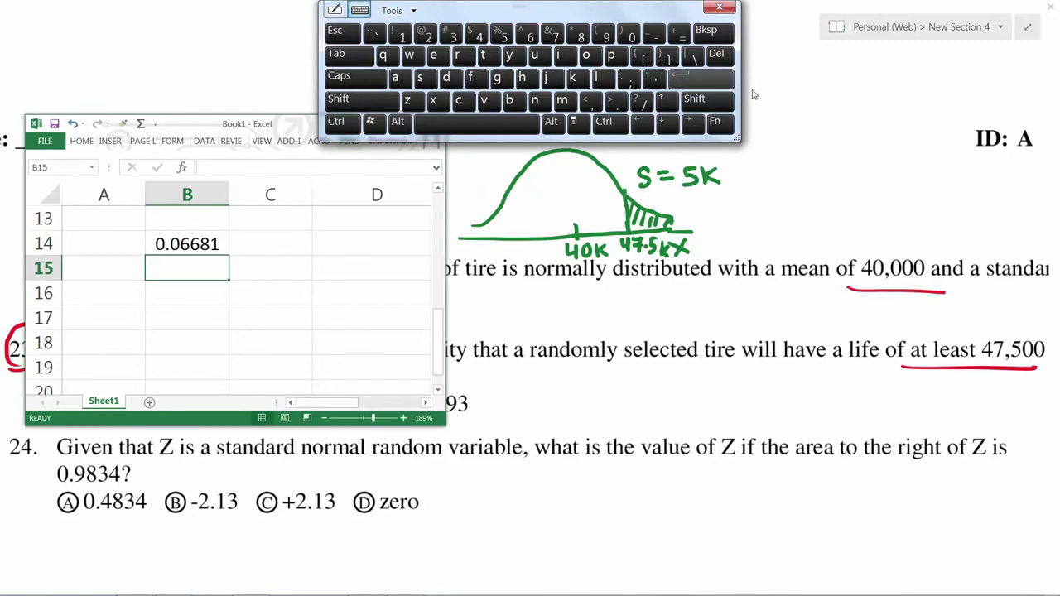
click(753, 95)
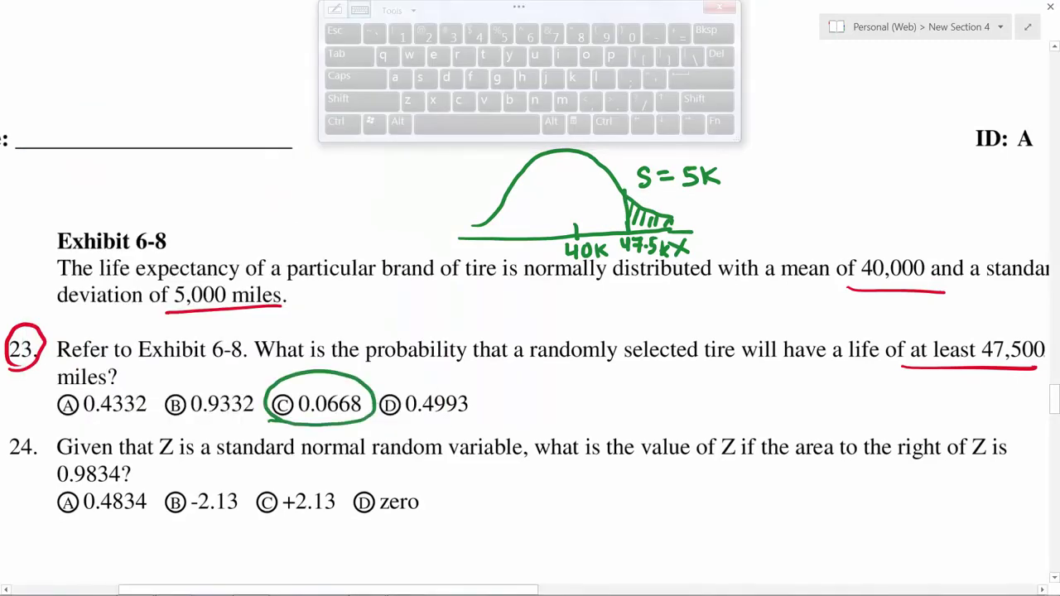
- Circle C 0.0668 for question 23, sketch a standard normal curve and underline question 24's key phrase
scroll(530, 331, down, 3)
drag(48, 216, 138, 211)
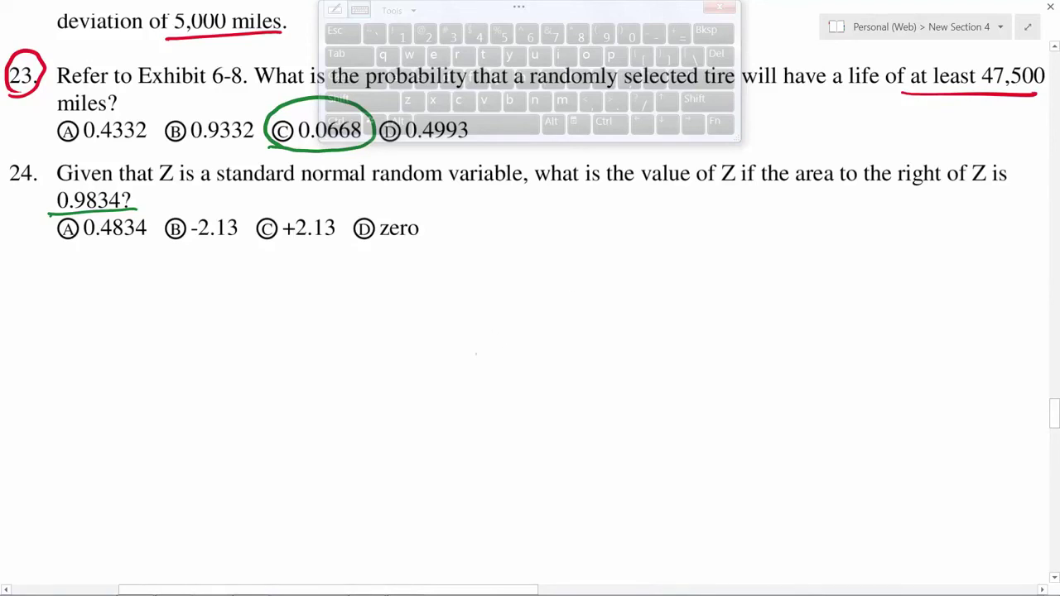
mouse_move(480, 358)
mouse_down()
mouse_move(535, 319)
mouse_move(588, 256)
mouse_up()
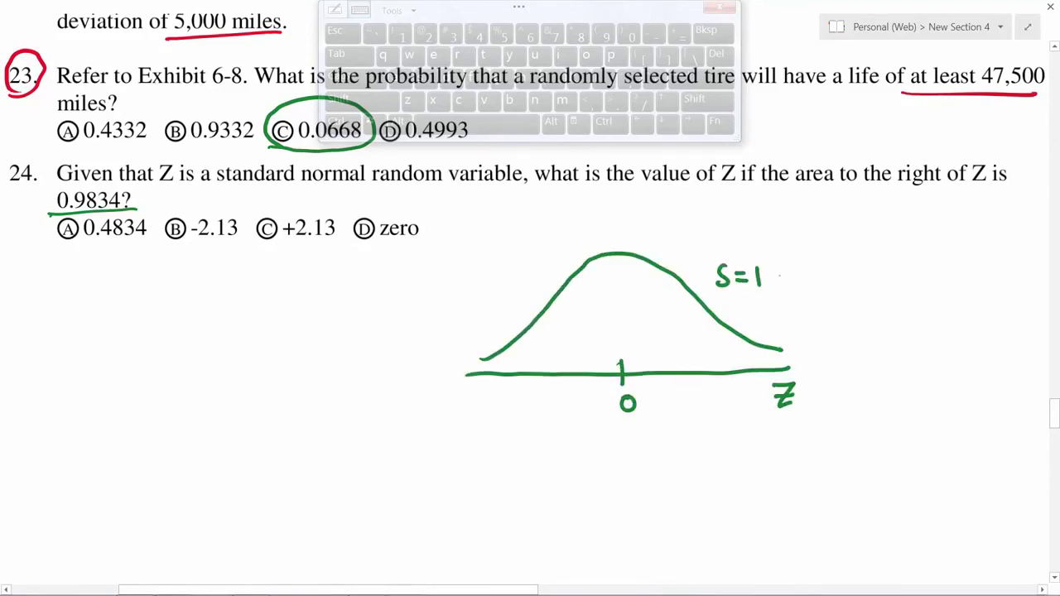
drag(793, 192, 1006, 192)
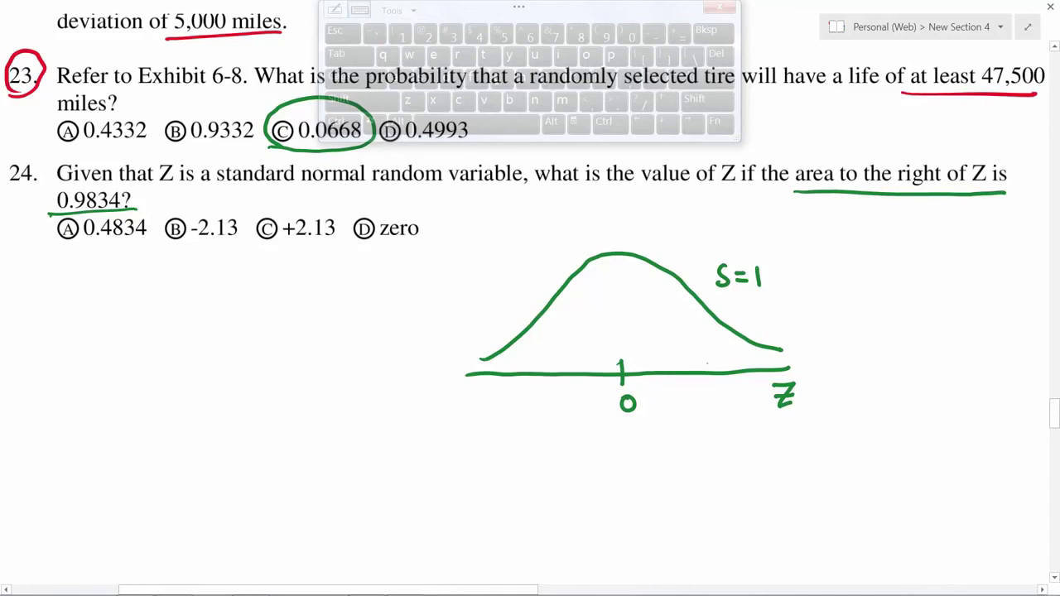
- Mark the unknown Z on the curve's left tail and write 1-0.9834 = 0.0166 beside it
drag(534, 362, 534, 373)
mouse_move(527, 319)
mouse_down()
mouse_move(535, 364)
mouse_move(591, 372)
mouse_move(545, 342)
mouse_up()
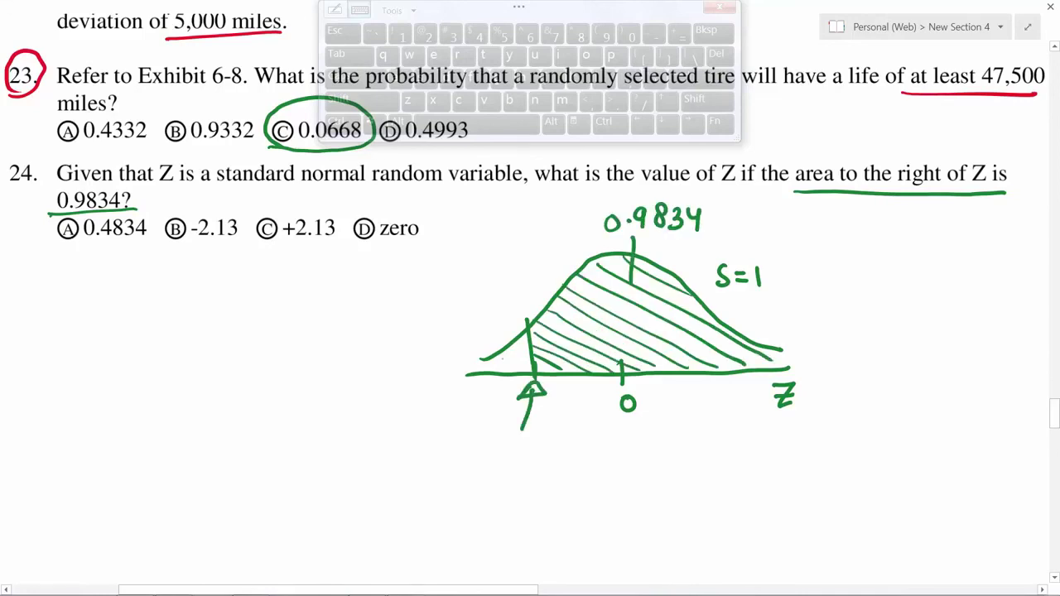
drag(513, 358, 457, 328)
mouse_move(401, 286)
mouse_down()
mouse_move(402, 304)
mouse_move(428, 292)
mouse_up()
mouse_move(261, 586)
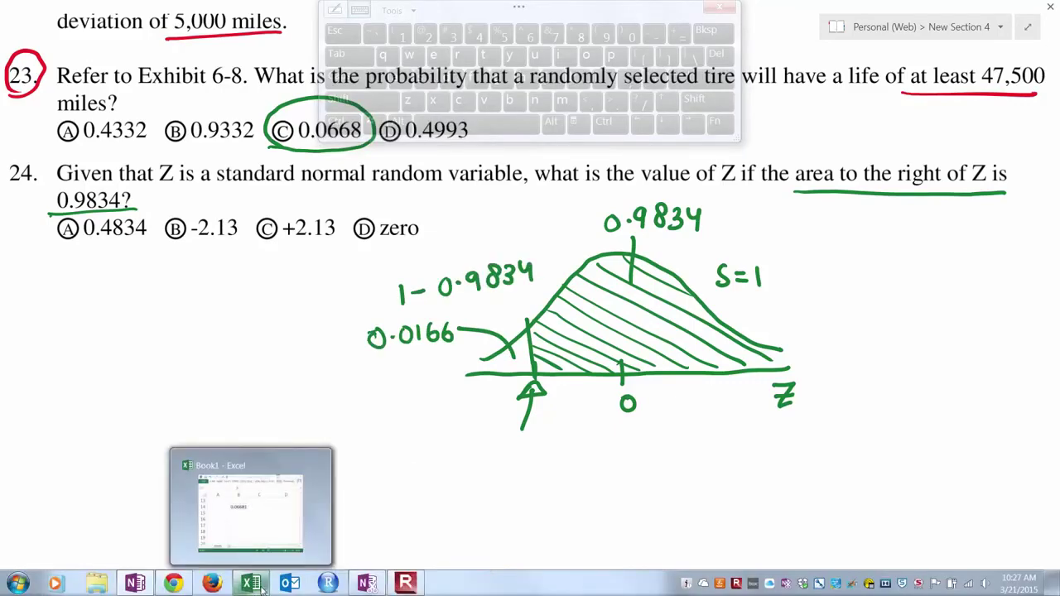
click(262, 586)
- Start B16's formula as =NORMSINV(.01 for question 24's left-tail area of 0.0166
click(207, 288)
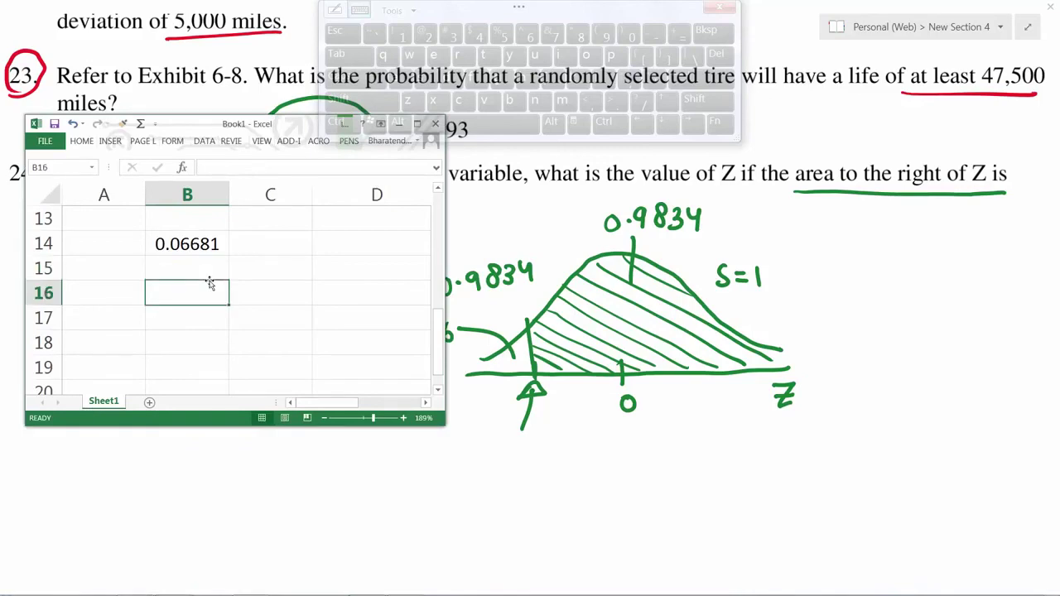
click(681, 32)
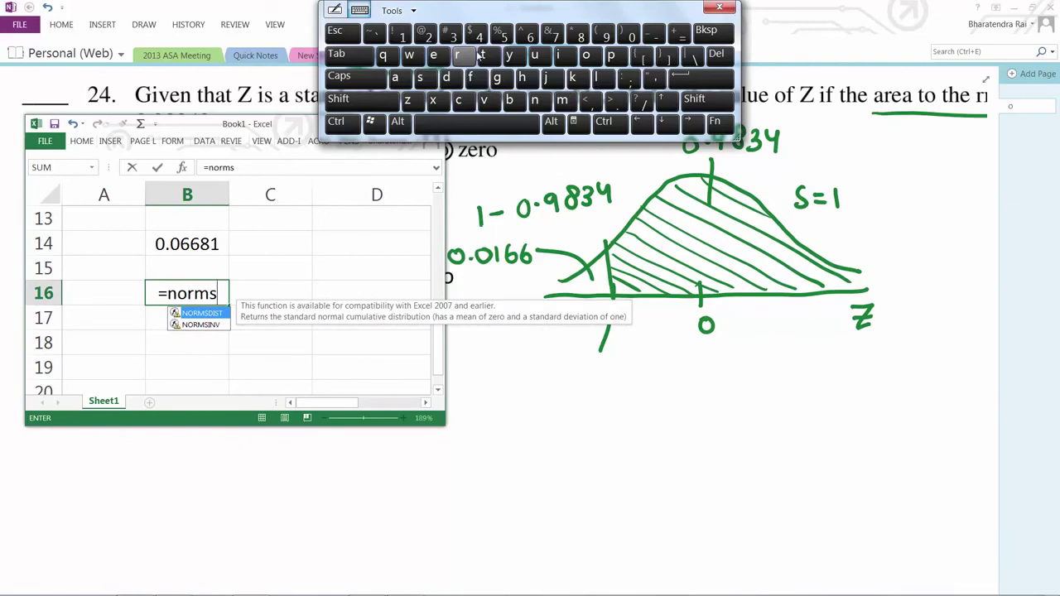
double_click(207, 324)
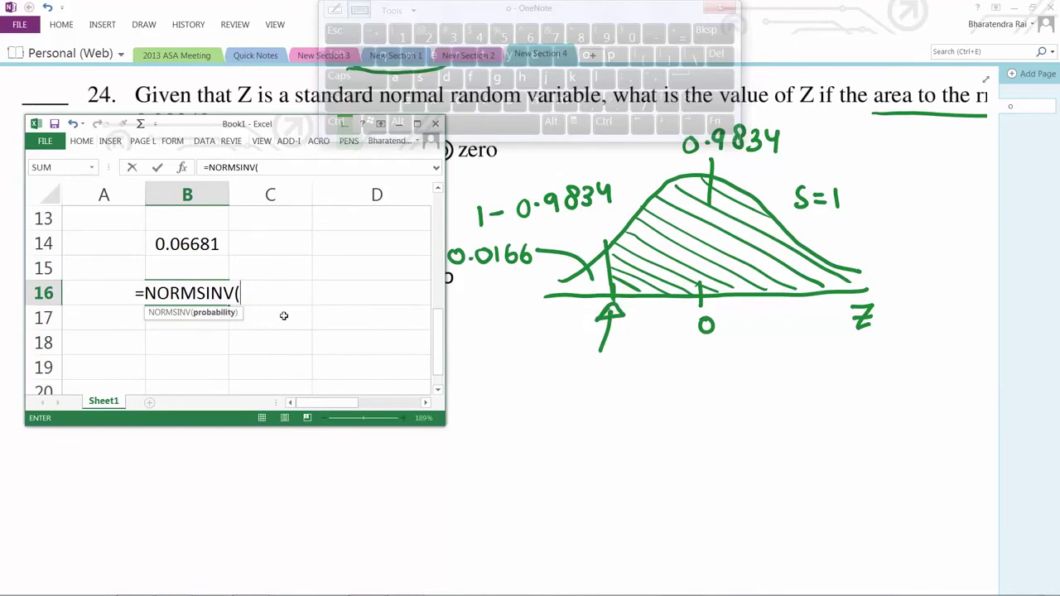
click(617, 102)
click(627, 35)
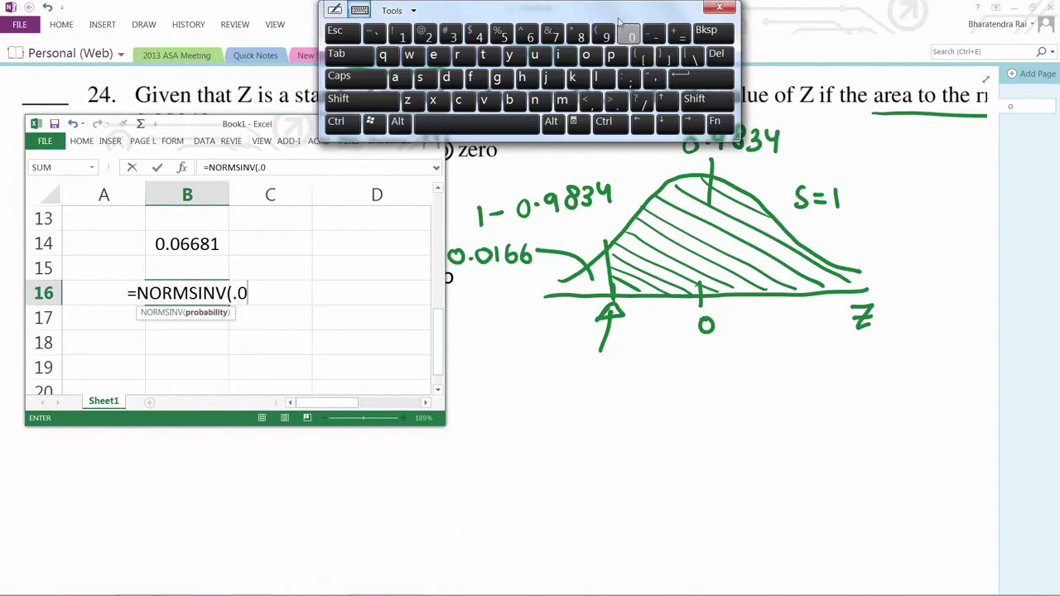
click(402, 34)
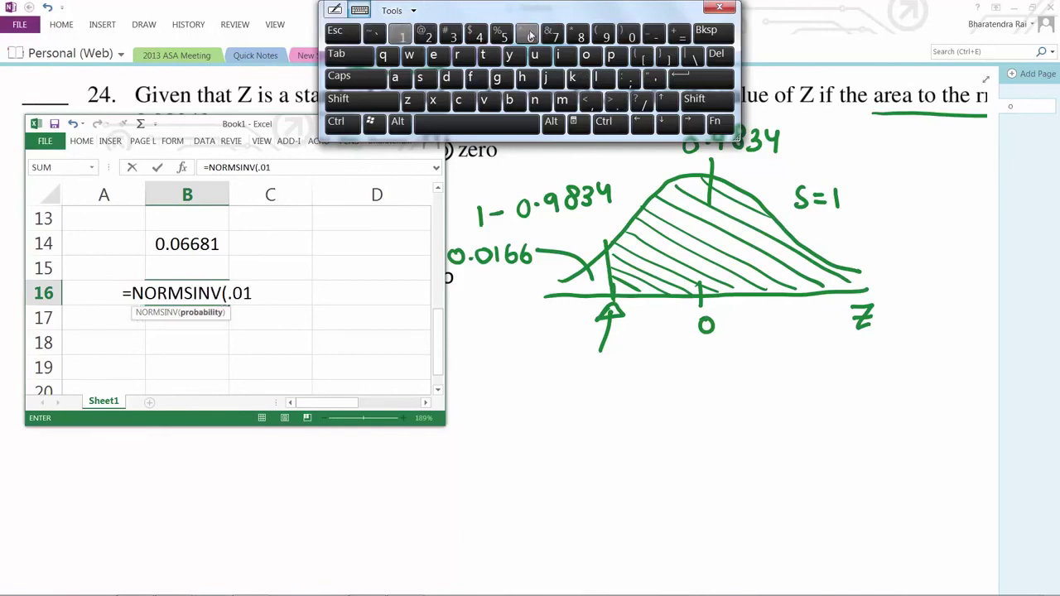